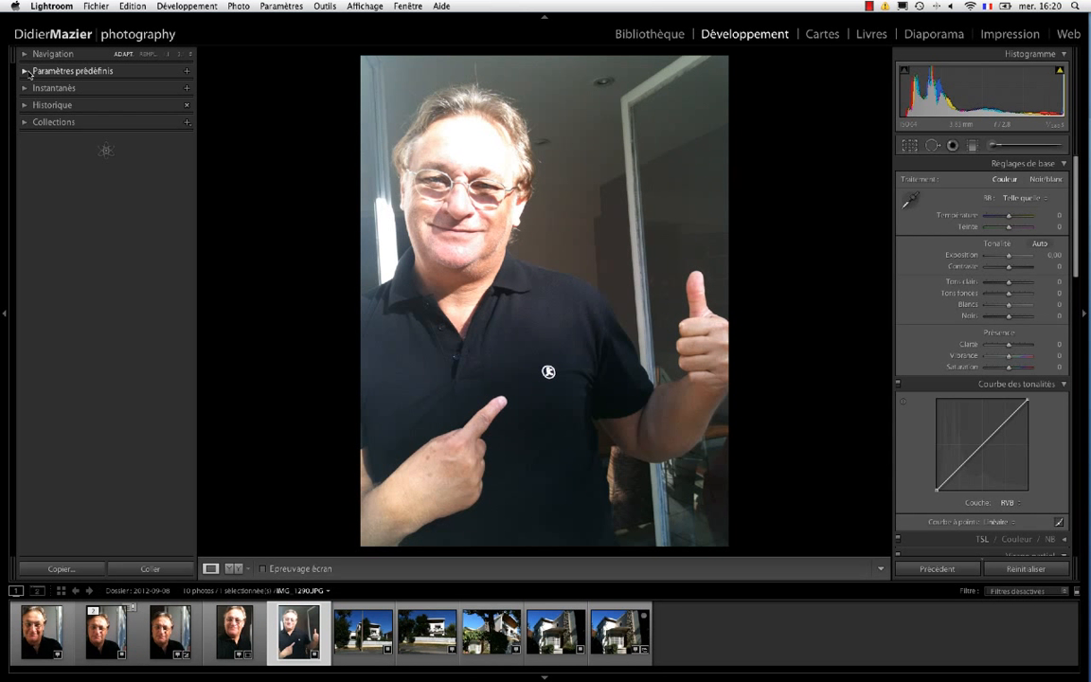
Browse the presets inside the PhotoPresets Wow Effects and Matt's_enhance_cam folders of the develop presets.
left_click(28, 71)
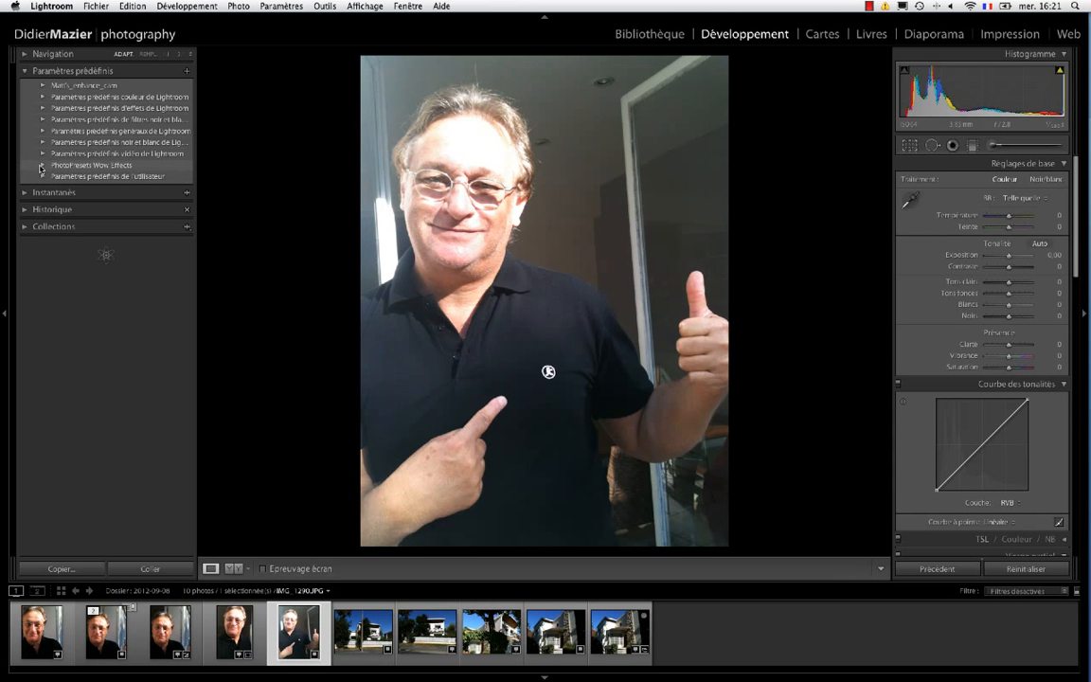
left_click(42, 166)
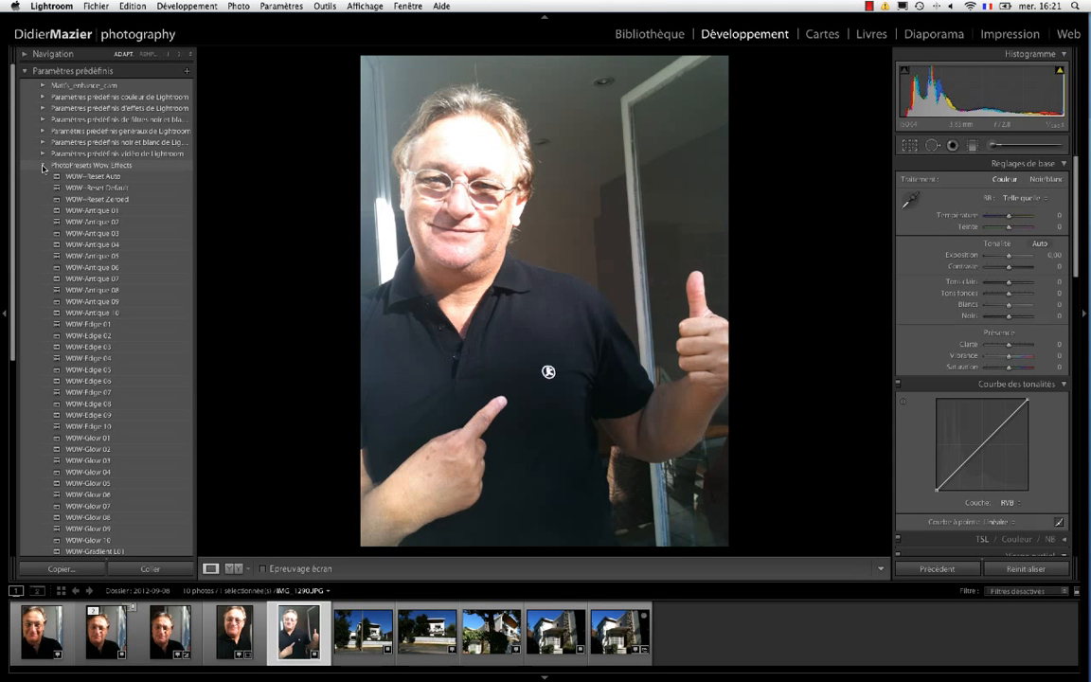
left_click(42, 165)
left_click(41, 86)
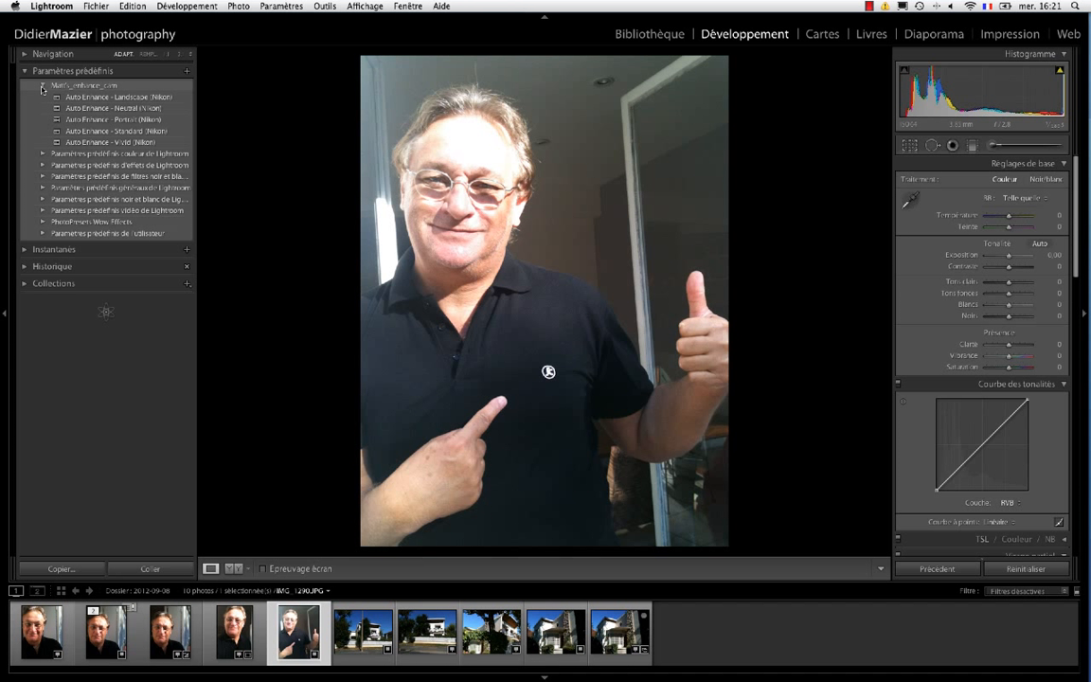
left_click(42, 86)
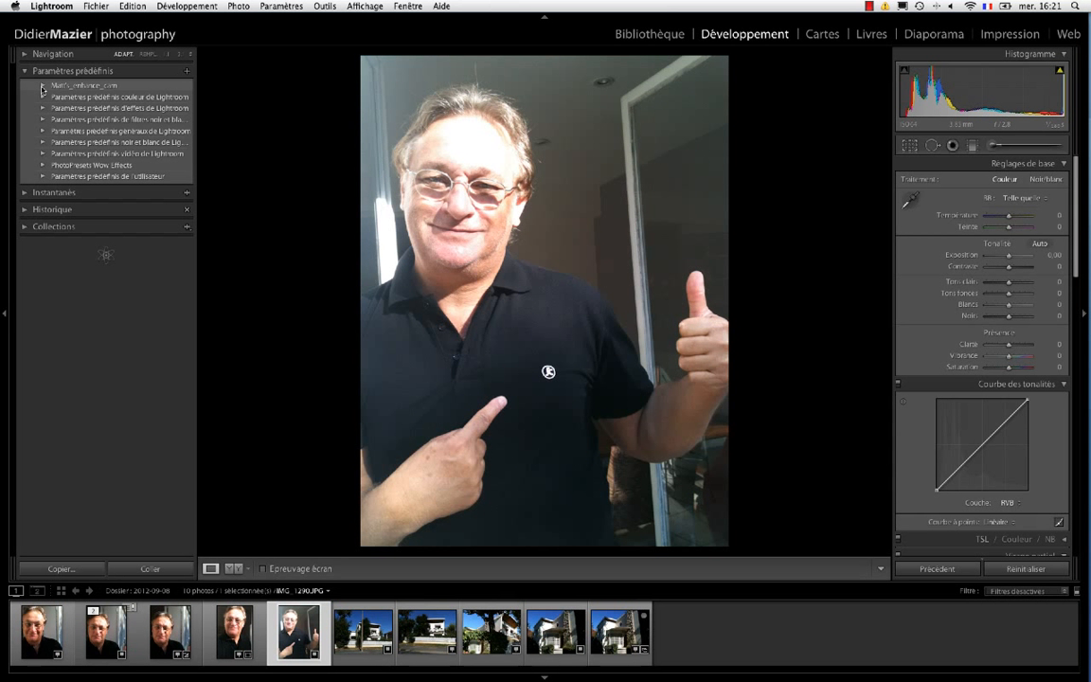
Apply the user preset Matt's Sin City - Dark Red to the thumbs-up portrait IMG_1290.JPG.
left_click(41, 179)
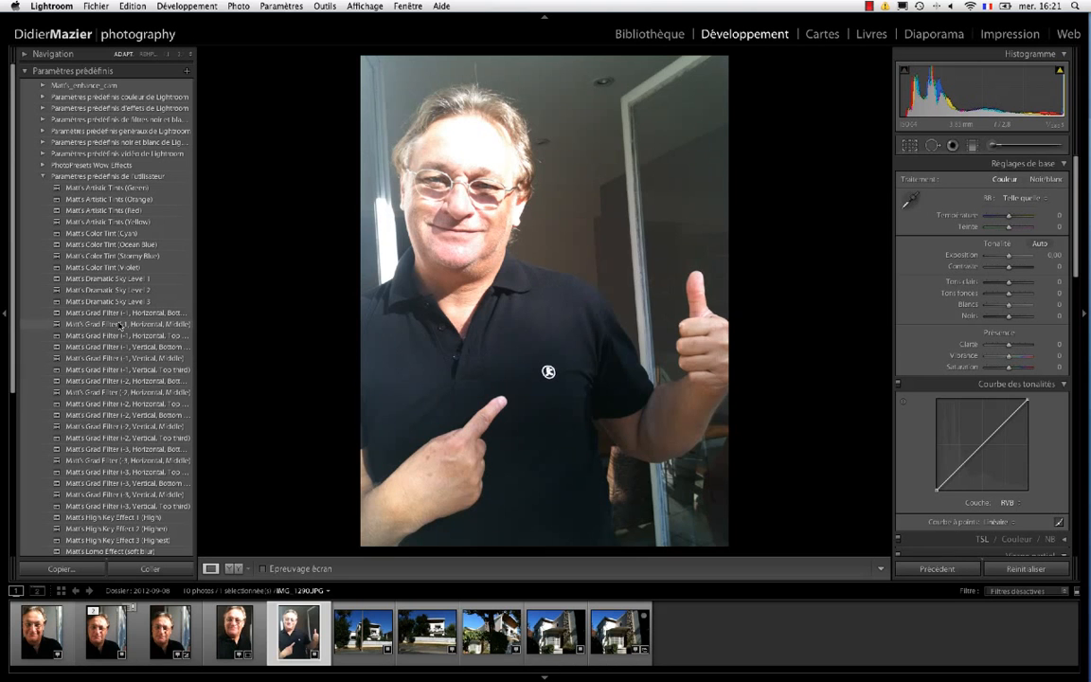
scroll(120, 326, "down", 8)
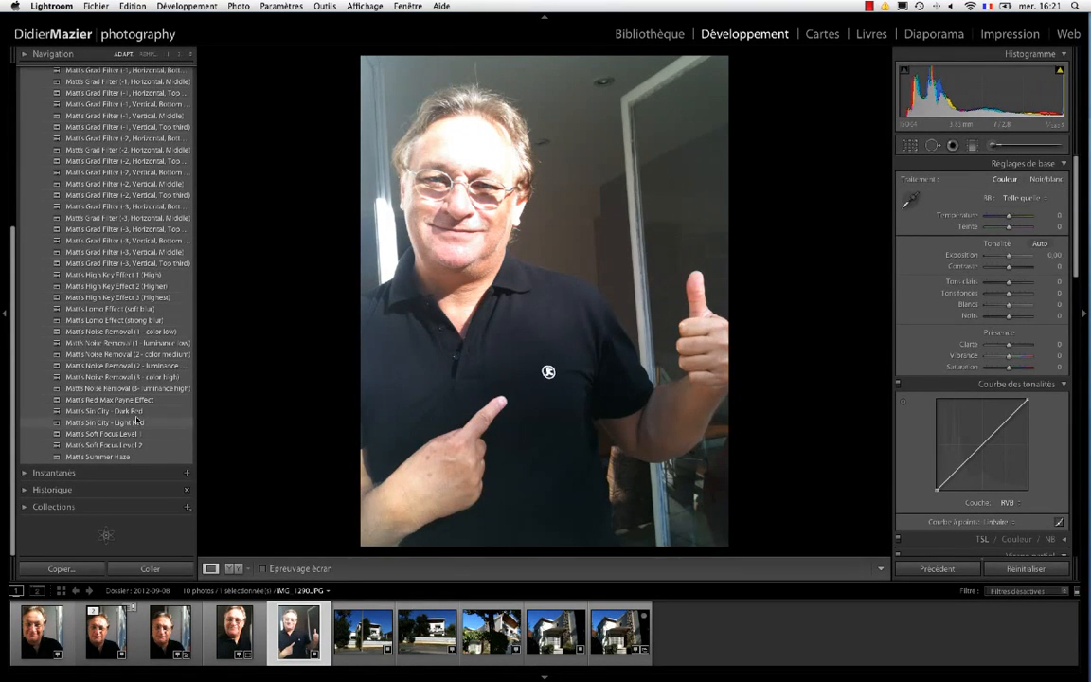
left_click(109, 412)
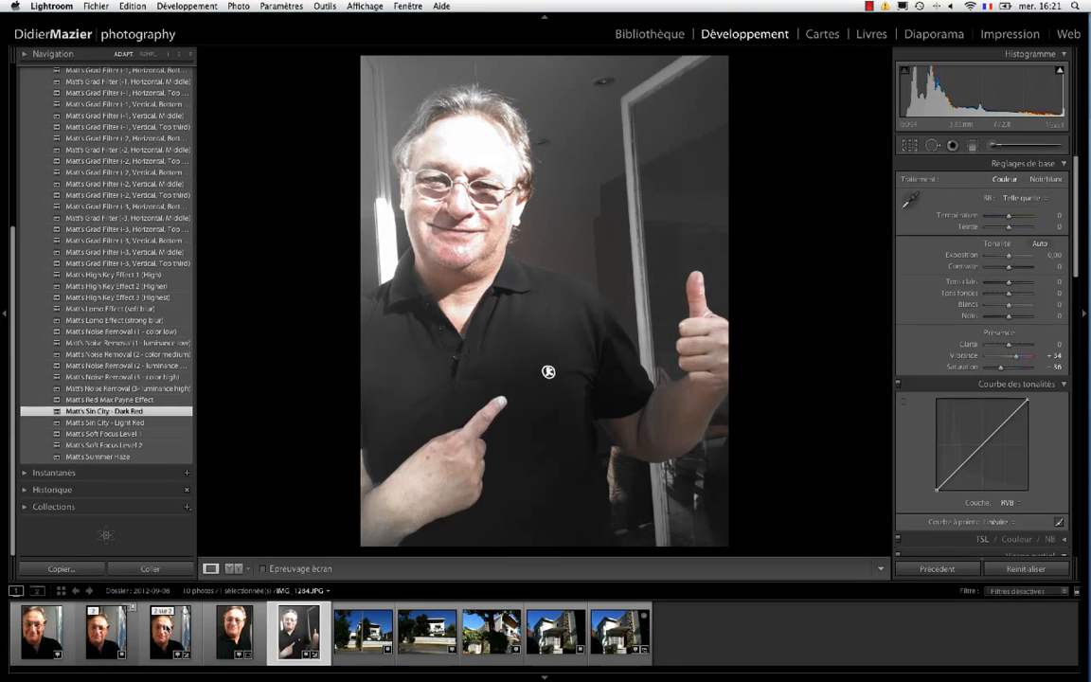
Try Matt's Red Max Payne, Sin City and Lomo presets on portrait IMG_1284.JPG, resetting its settings after the trials.
left_click(169, 632)
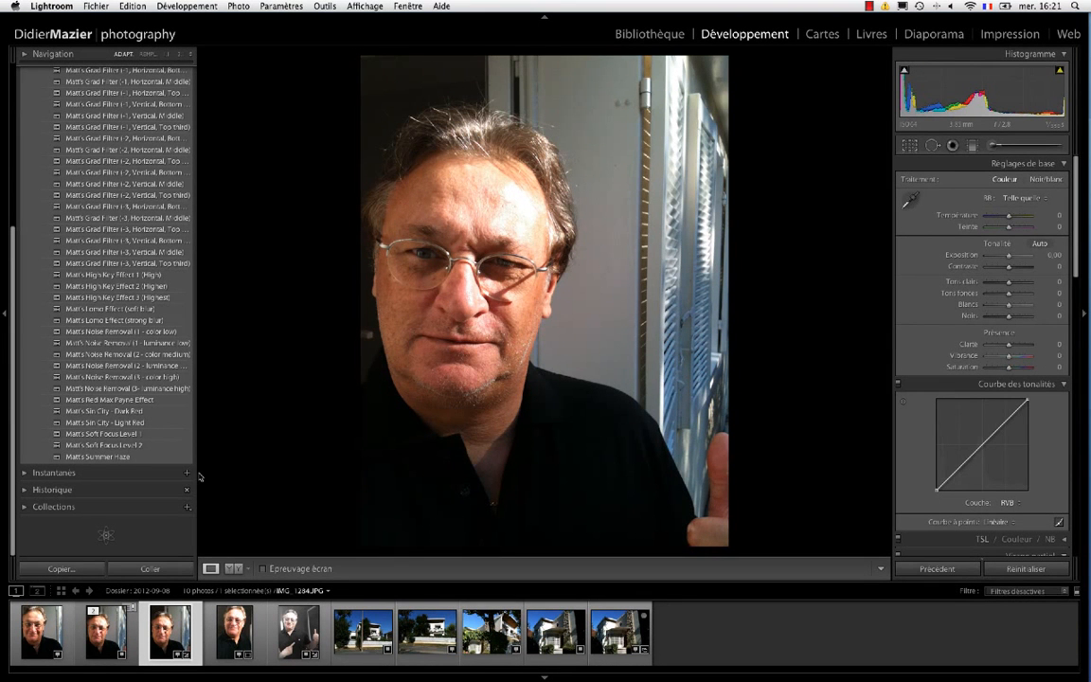
left_click(96, 401)
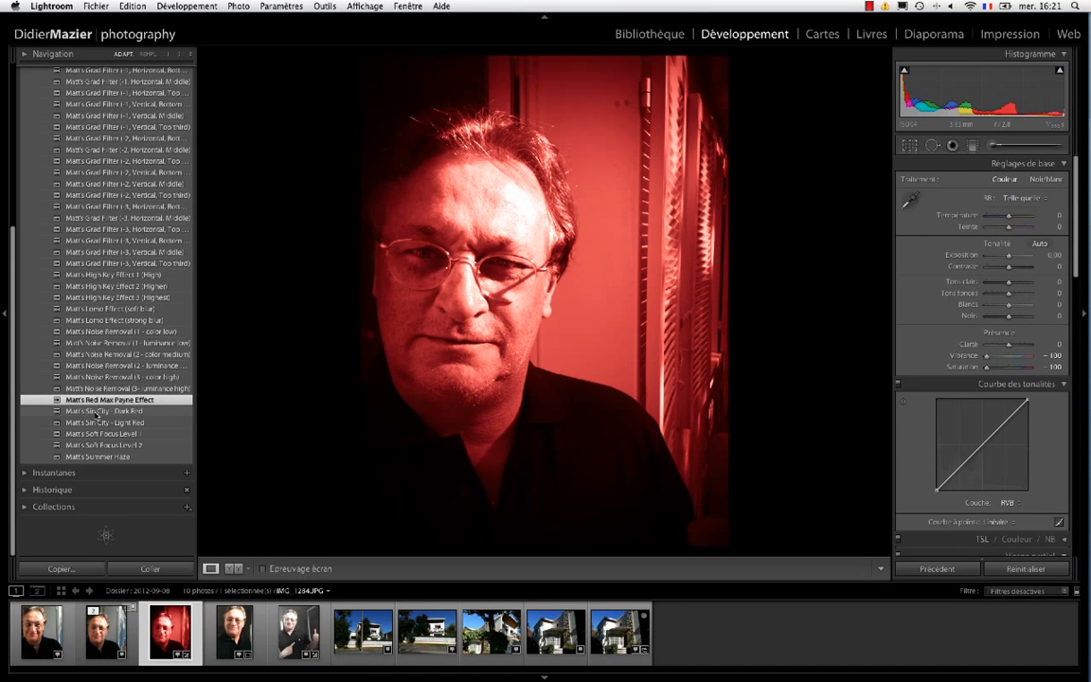
left_click(98, 413)
left_click(131, 310)
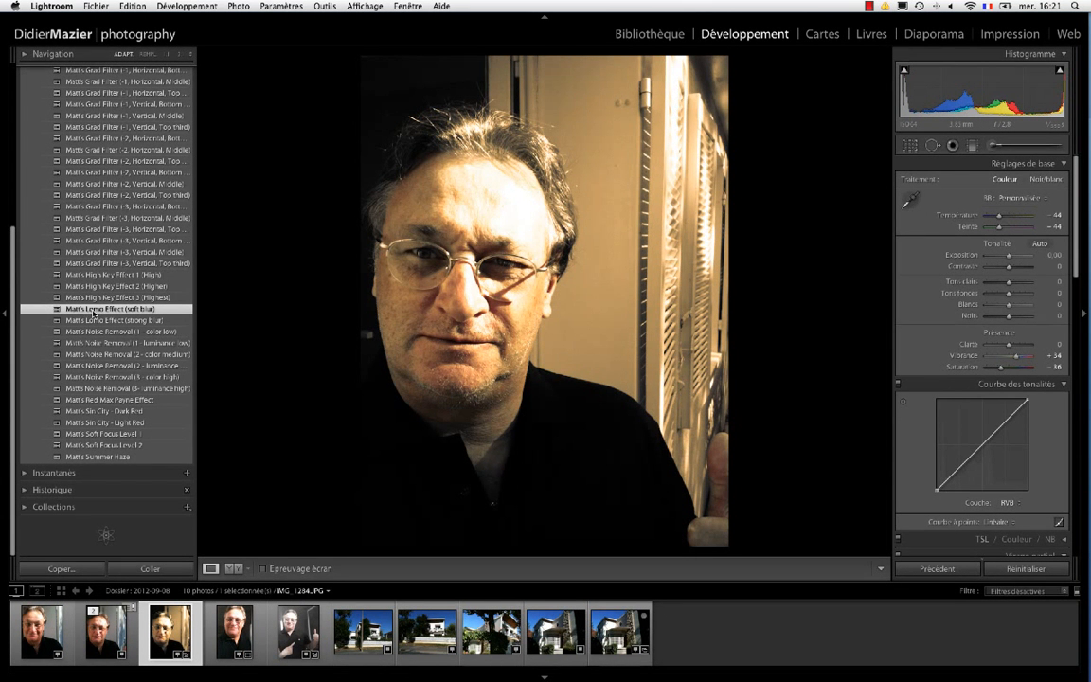
left_click(108, 422)
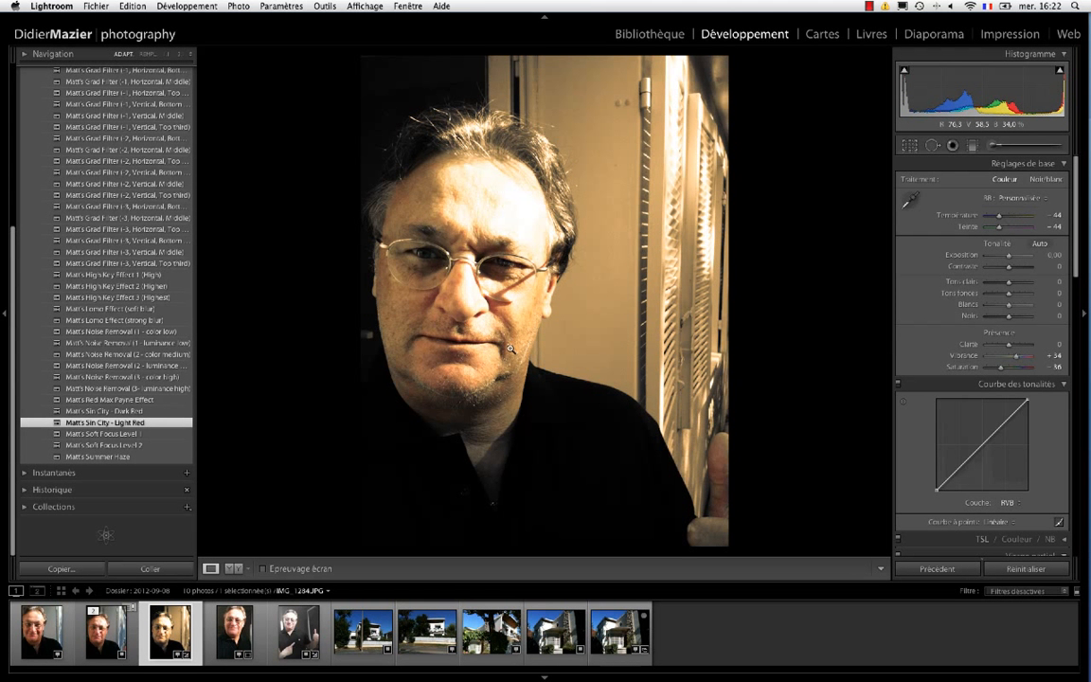
left_click(85, 412)
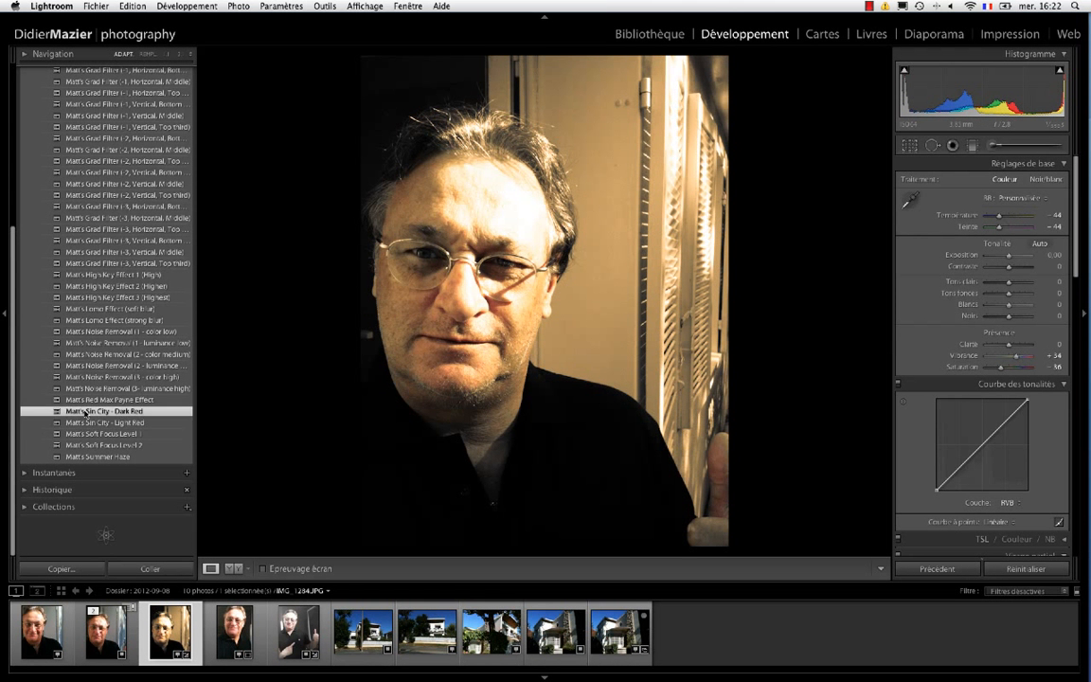
left_click(1003, 569)
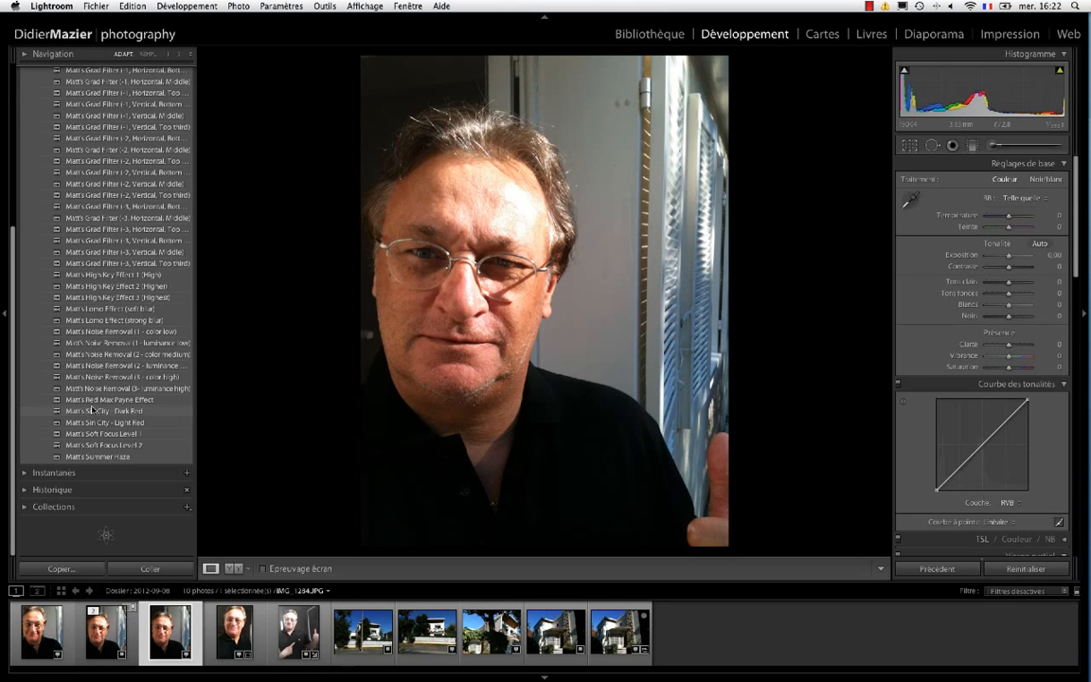
left_click(86, 320)
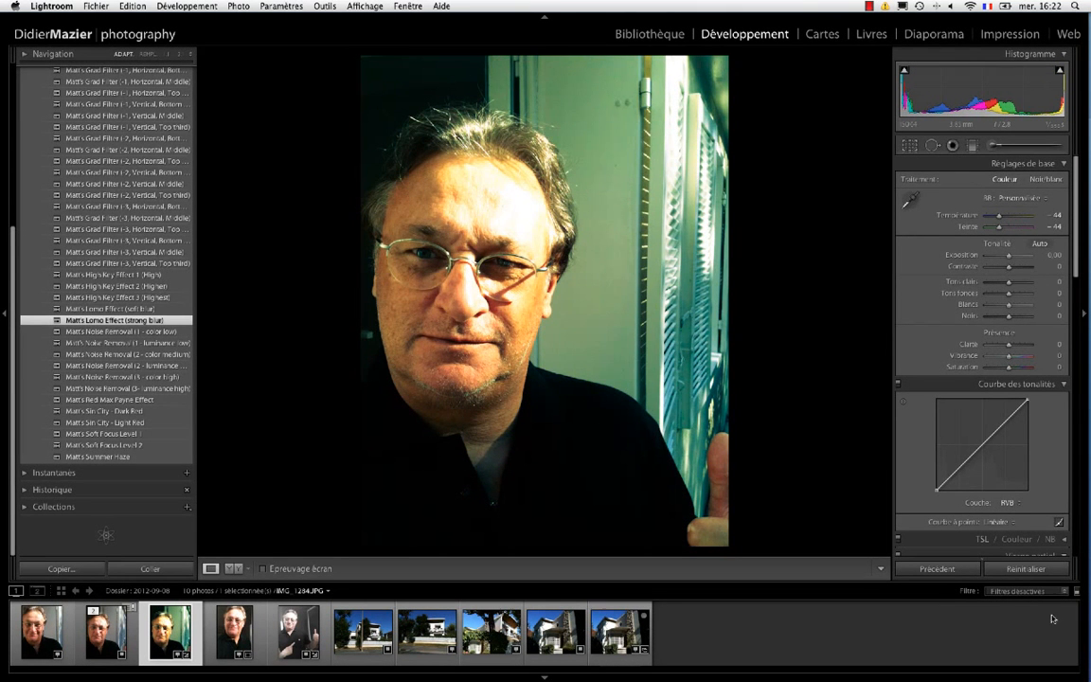
left_click(1025, 568)
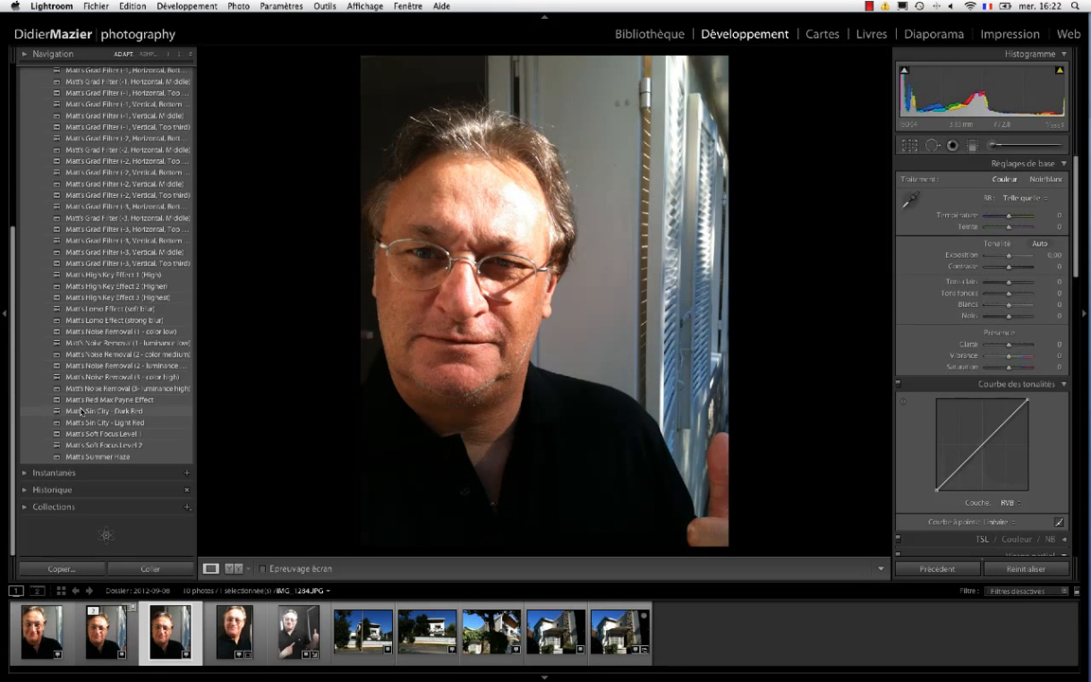
Try Matt's Red Max Payne Effect on IMG_1284.JPG, reset the photo and give it the Matt's Summer Haze preset.
left_click(86, 399)
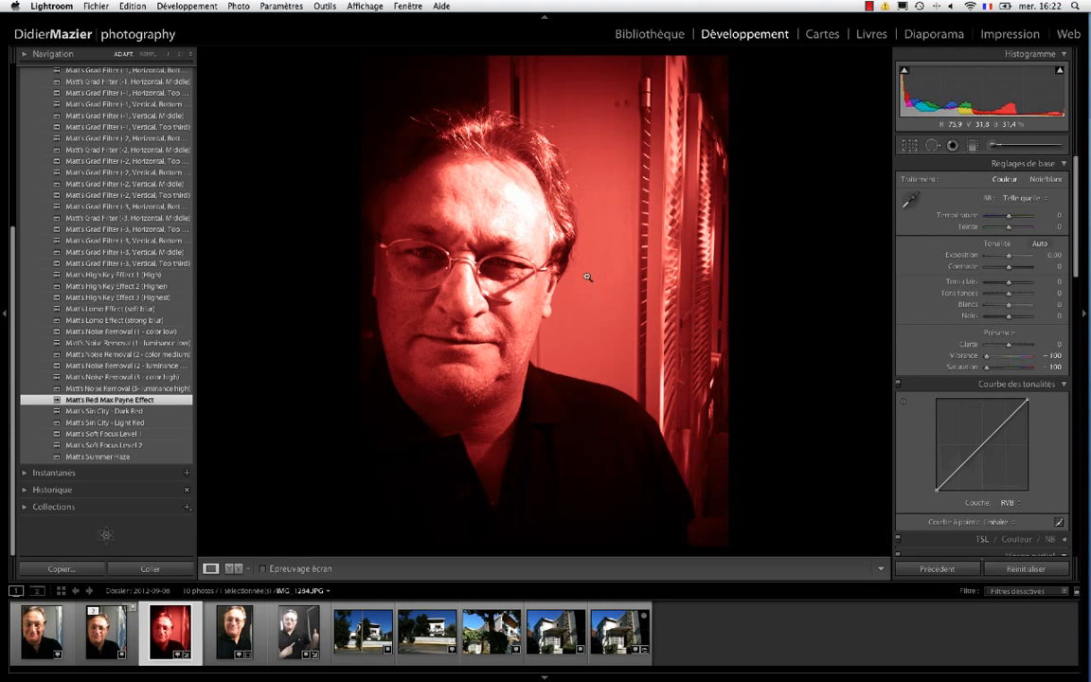
left_click(109, 458)
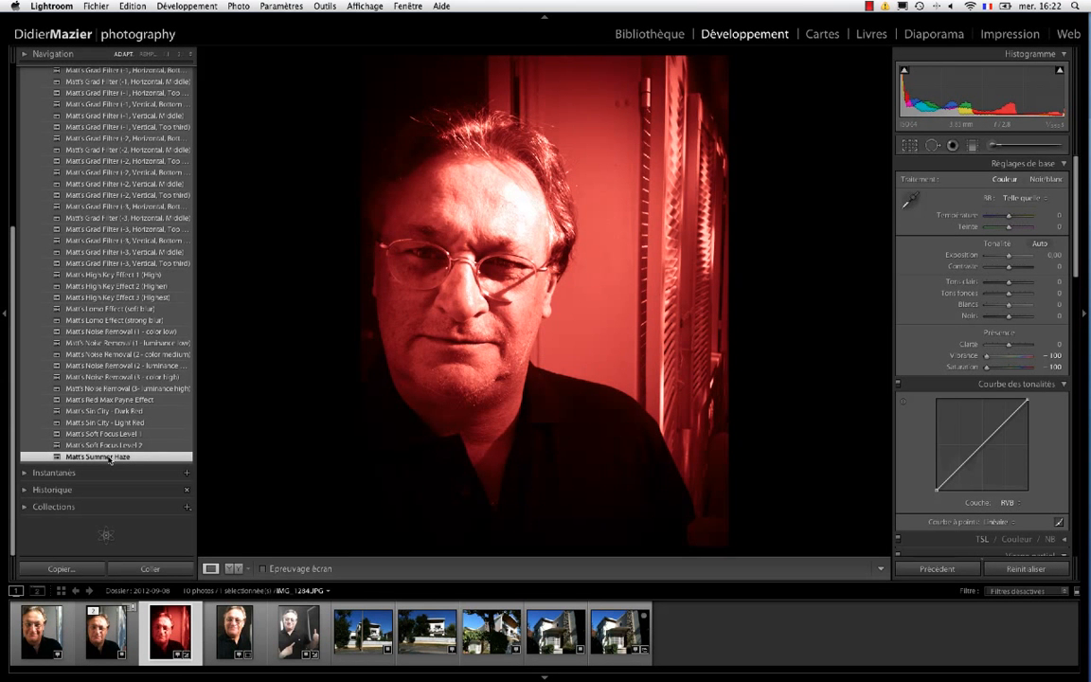
left_click(1014, 572)
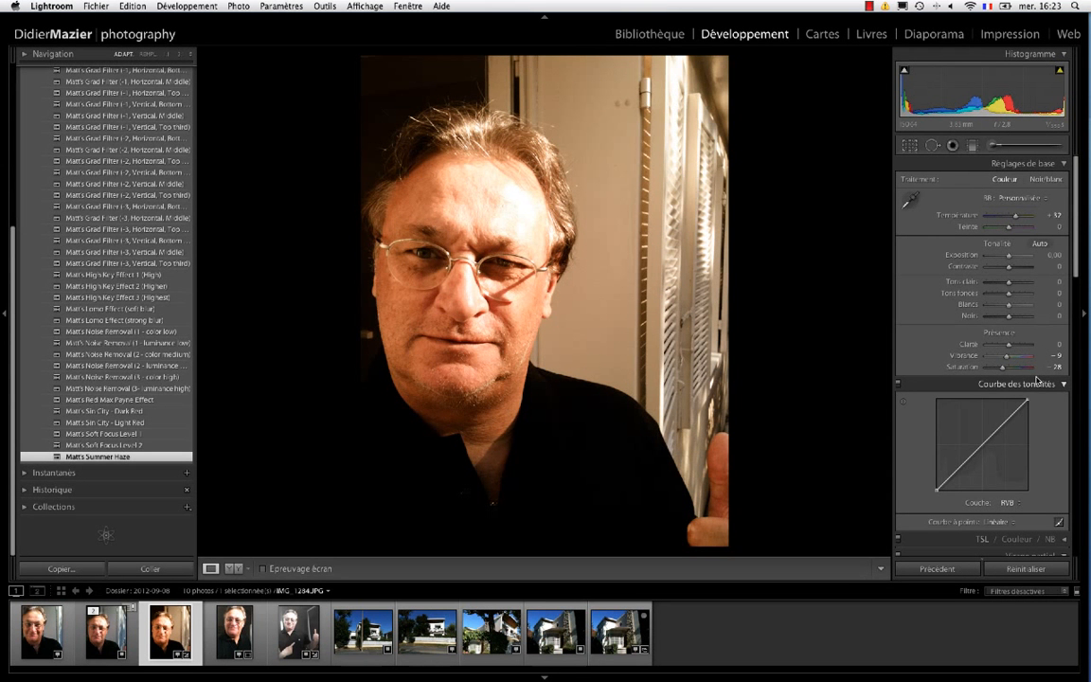
Review the portrait's develop settings from the basic adjustments through split toning, detail and effects to camera calibration.
scroll(1037, 379, "down", 5)
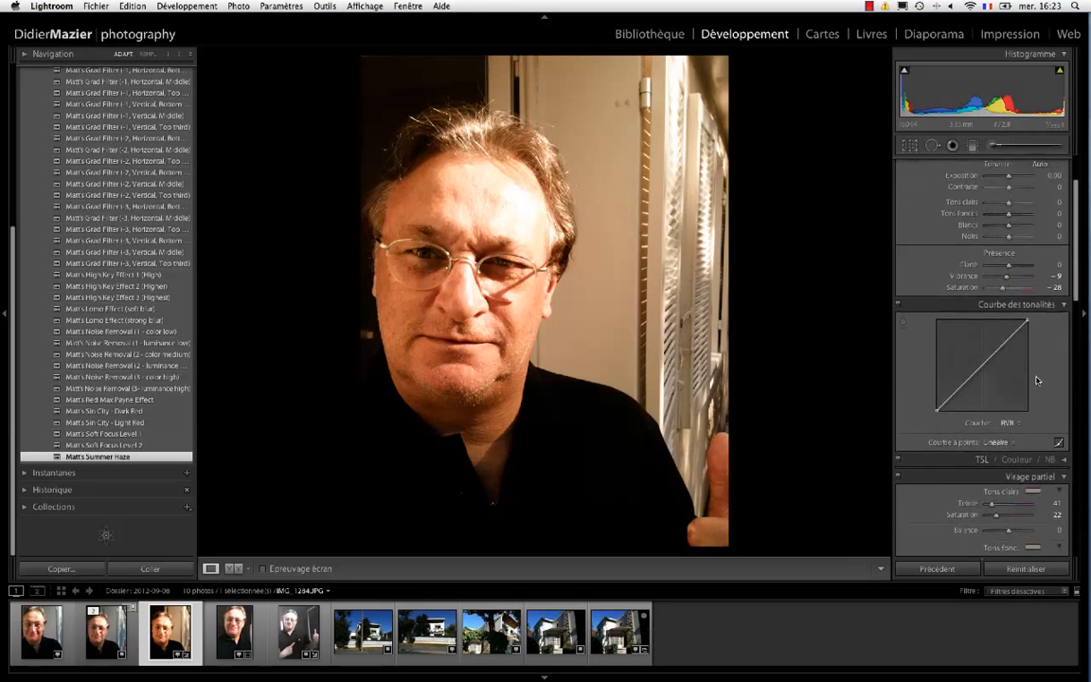
scroll(1037, 379, "down", 6)
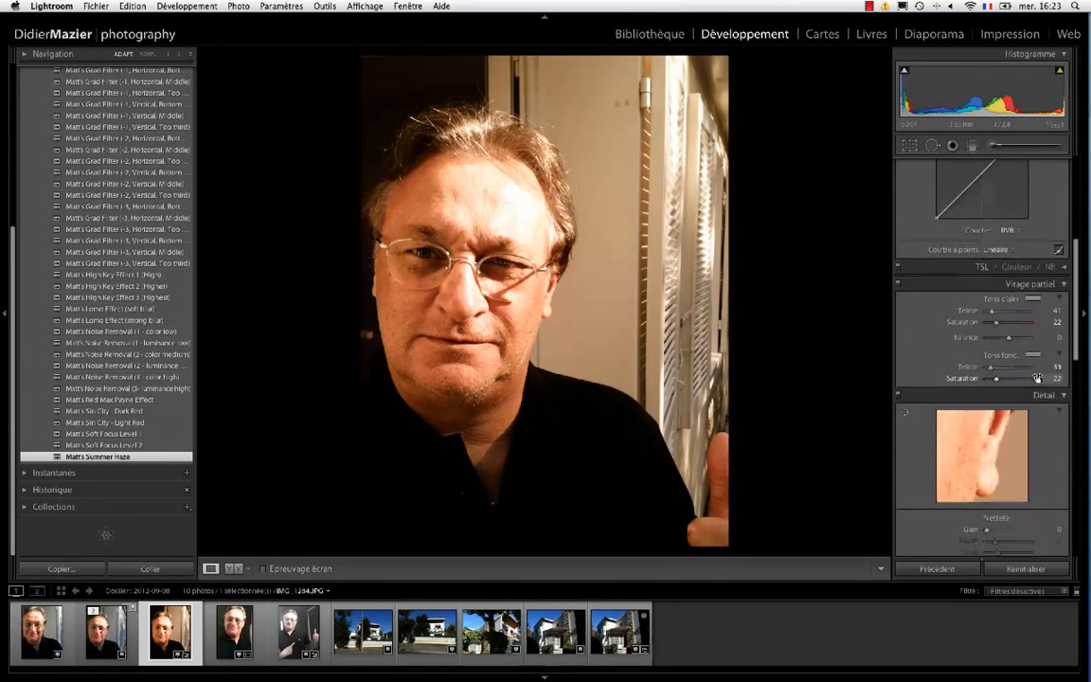
scroll(1037, 380, "down", 7)
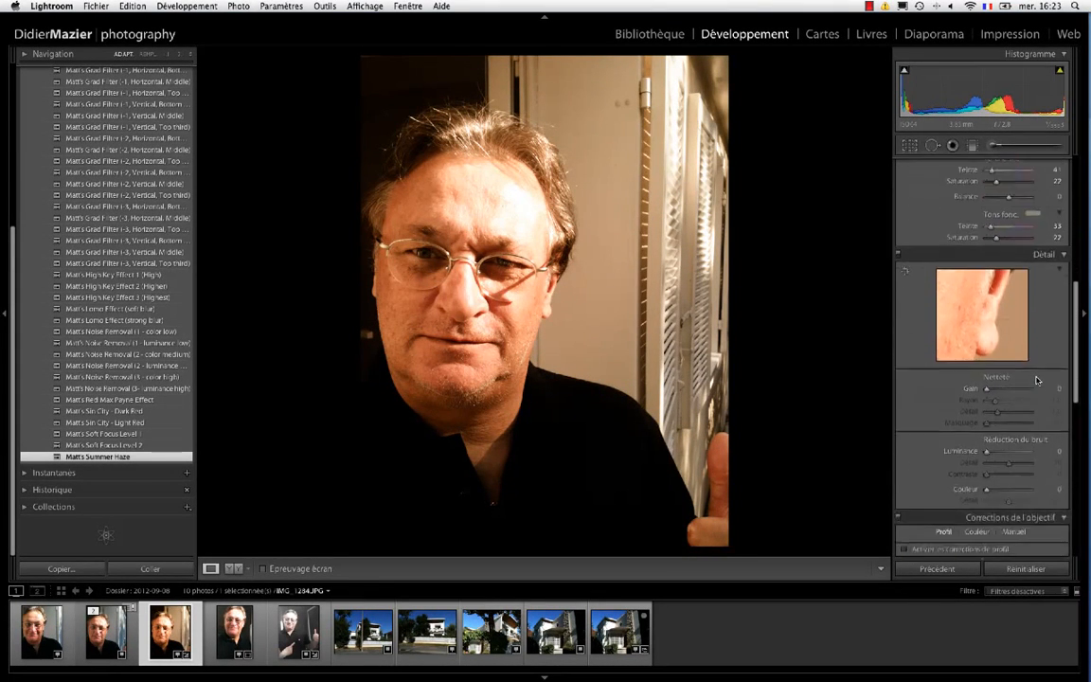
scroll(1036, 380, "down", 7)
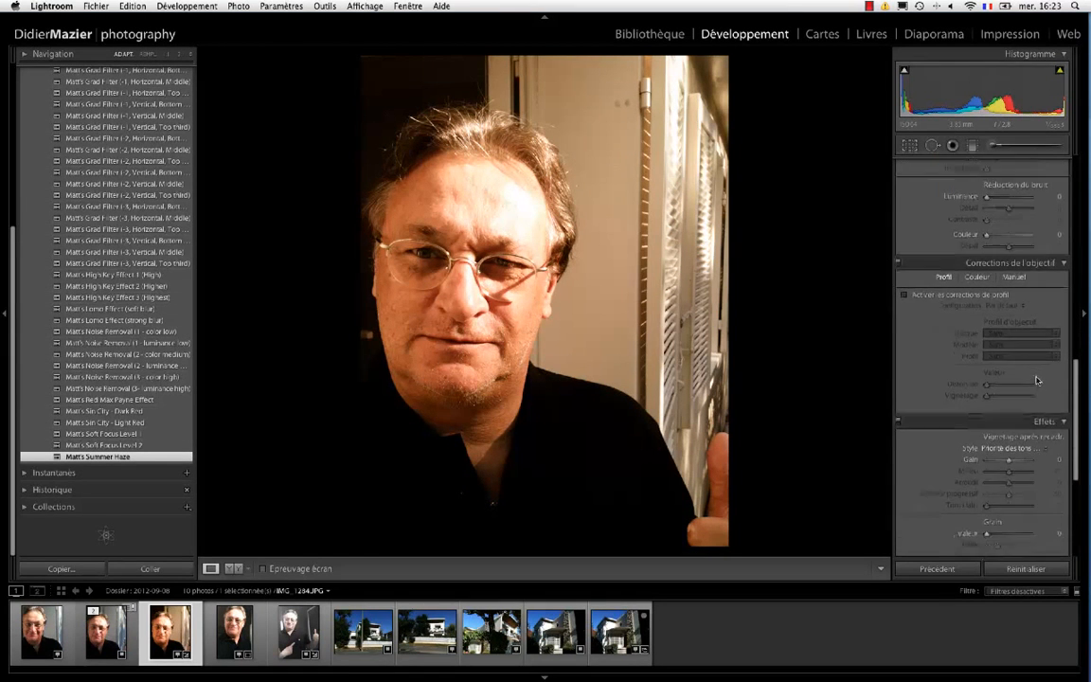
scroll(1036, 380, "down", 8)
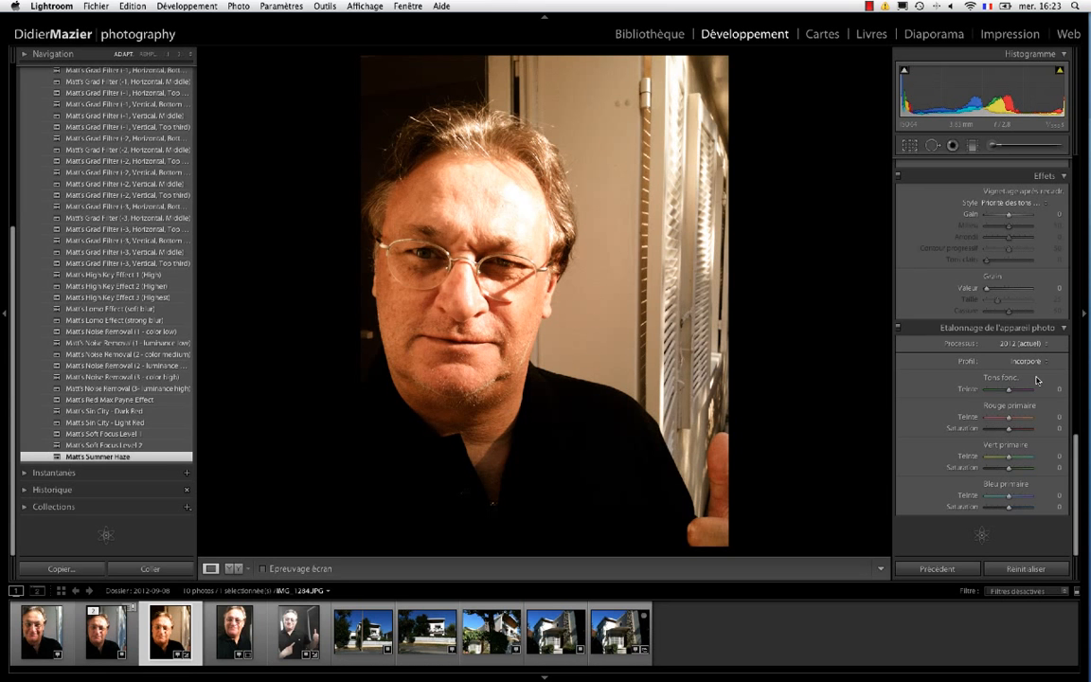
Switch to Firefox and open the Presets category of the Lightroom Killer Tips site.
key("super+Tab")
key("super+Tab")
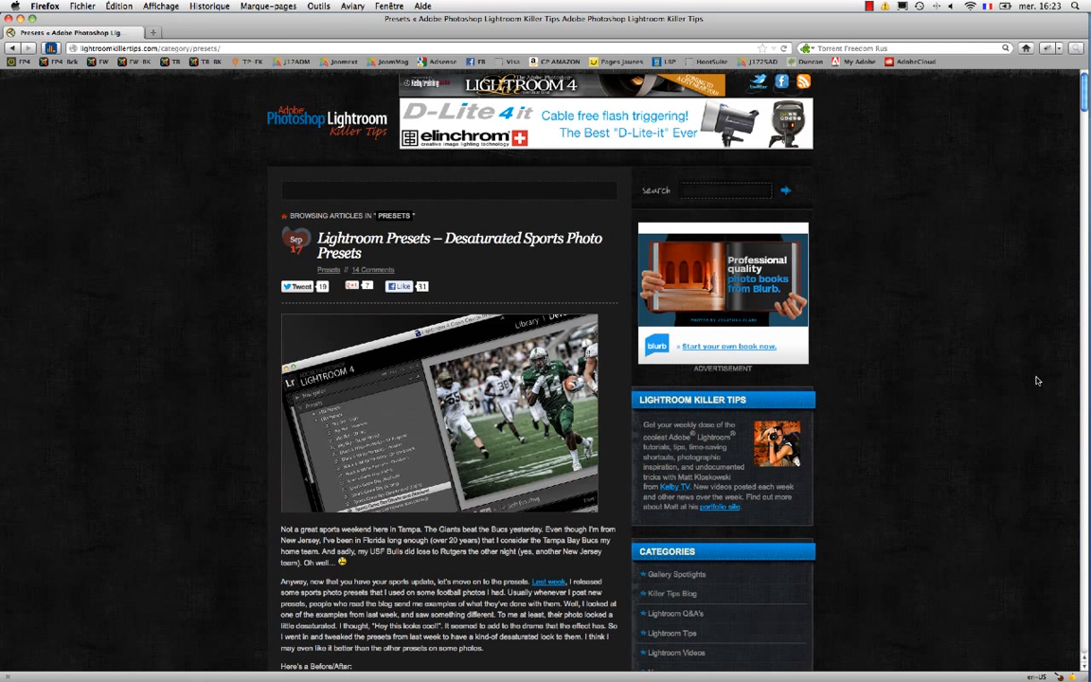
scroll(1036, 381, "down", 5)
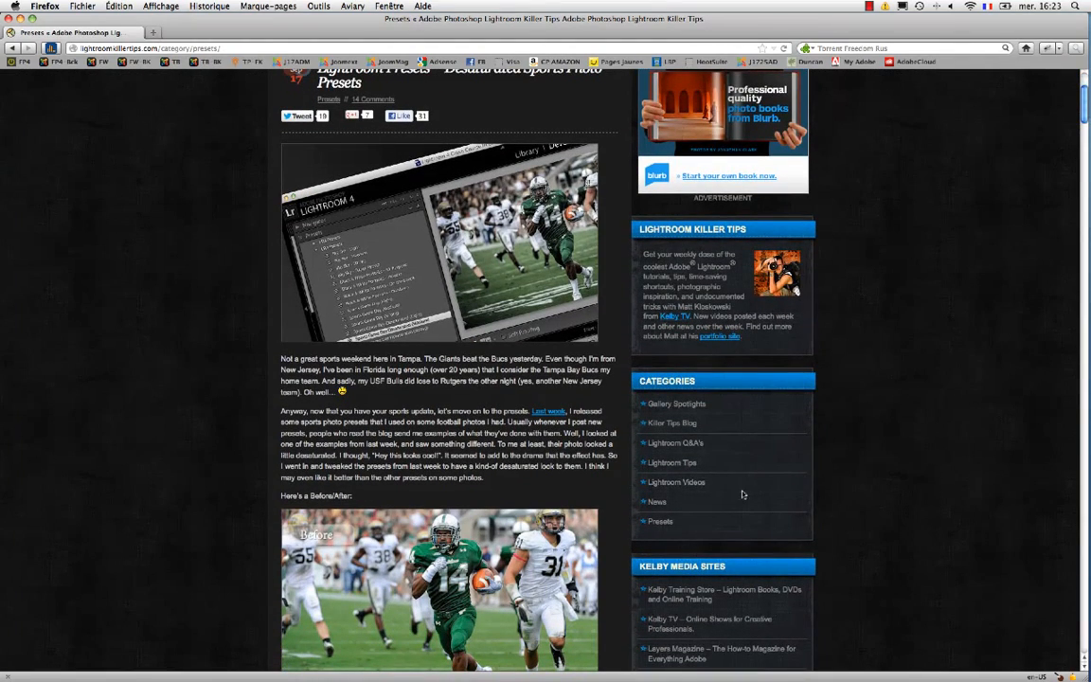
left_click(661, 522)
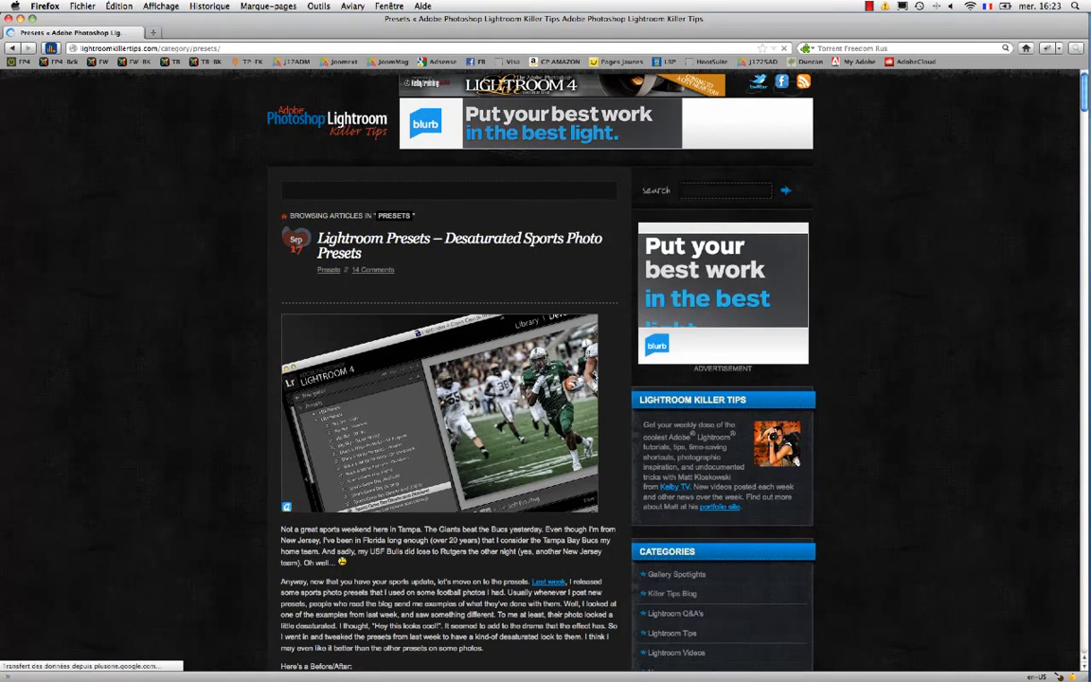
Download the Desaturated Sports Photo presets archive matts_sportsgameday_desaturated.zip from its article and save the file.
scroll(609, 377, "down", 10)
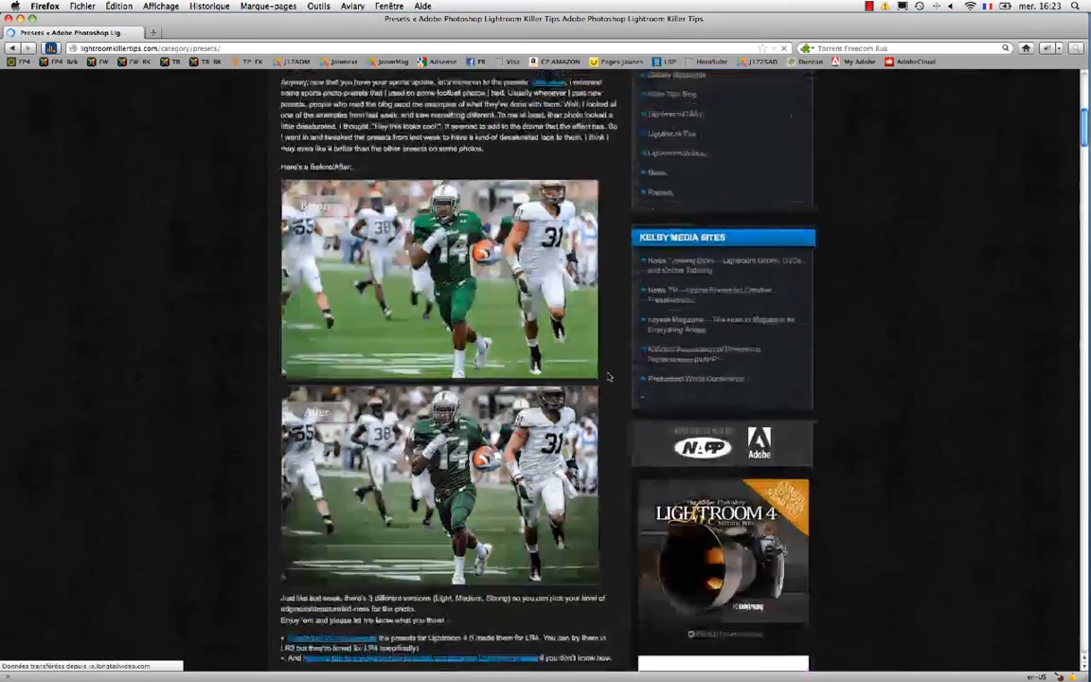
scroll(608, 377, "down", 4)
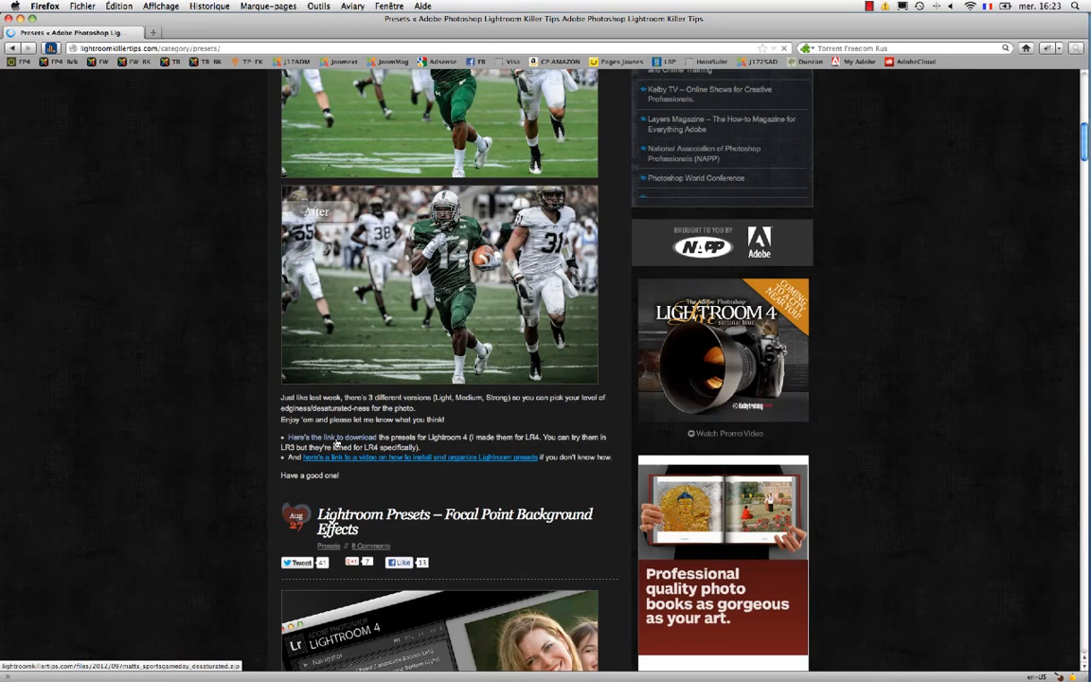
left_click(336, 443)
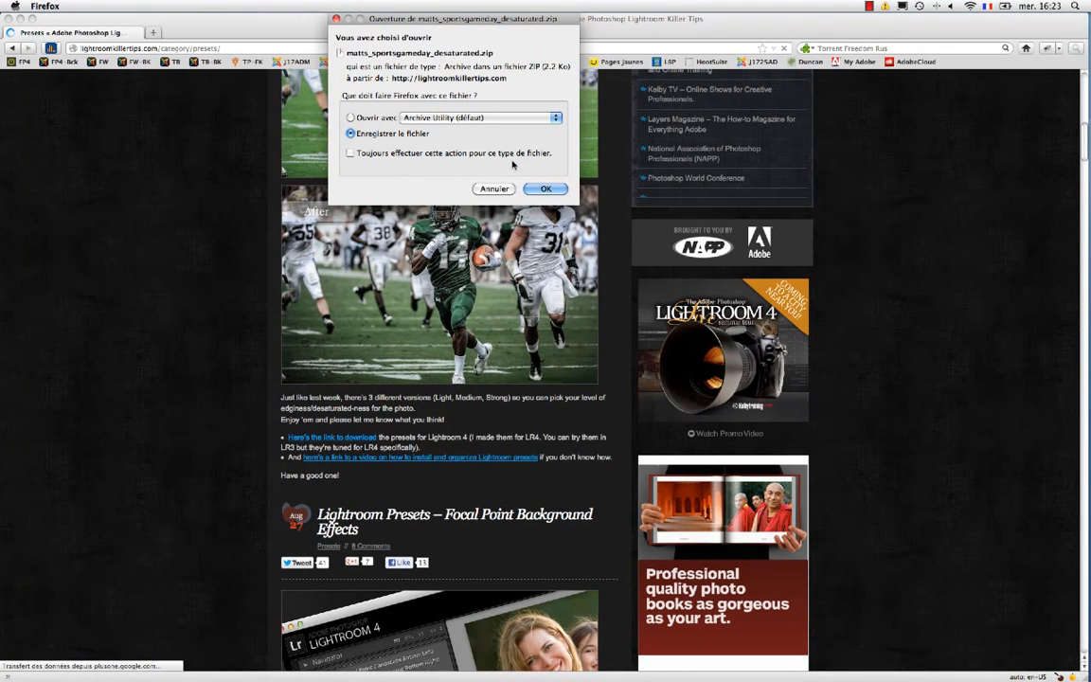
key("Return")
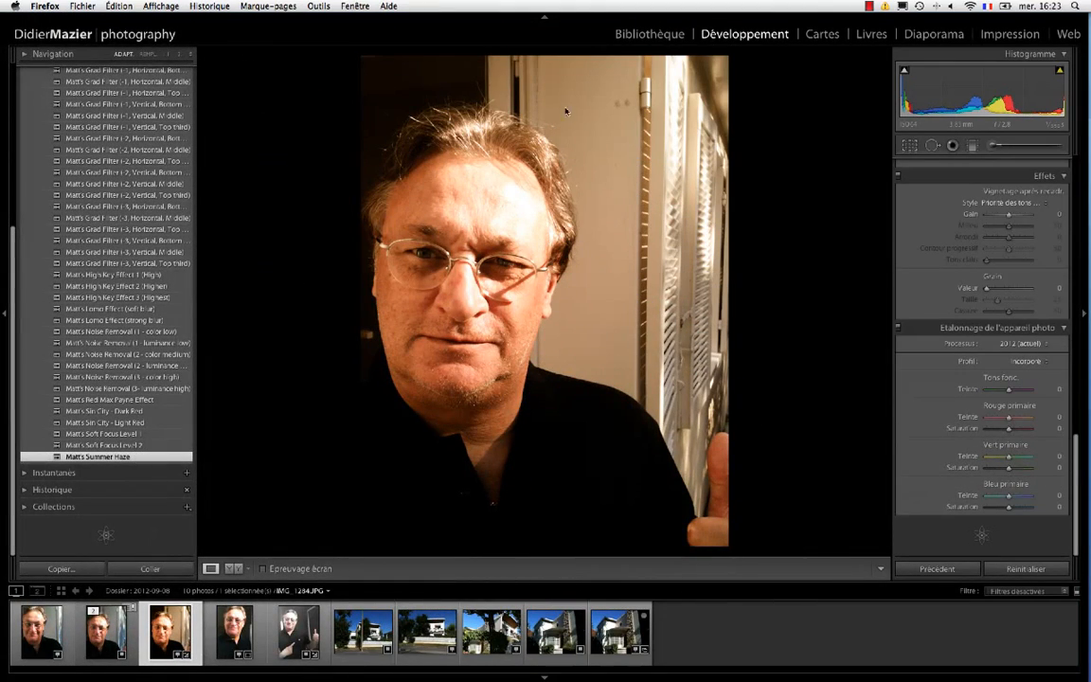
Switch to the Finder and hide all other applications to reveal the desktop.
key("super+Tab")
key("super+Tab")
key("super+Tab")
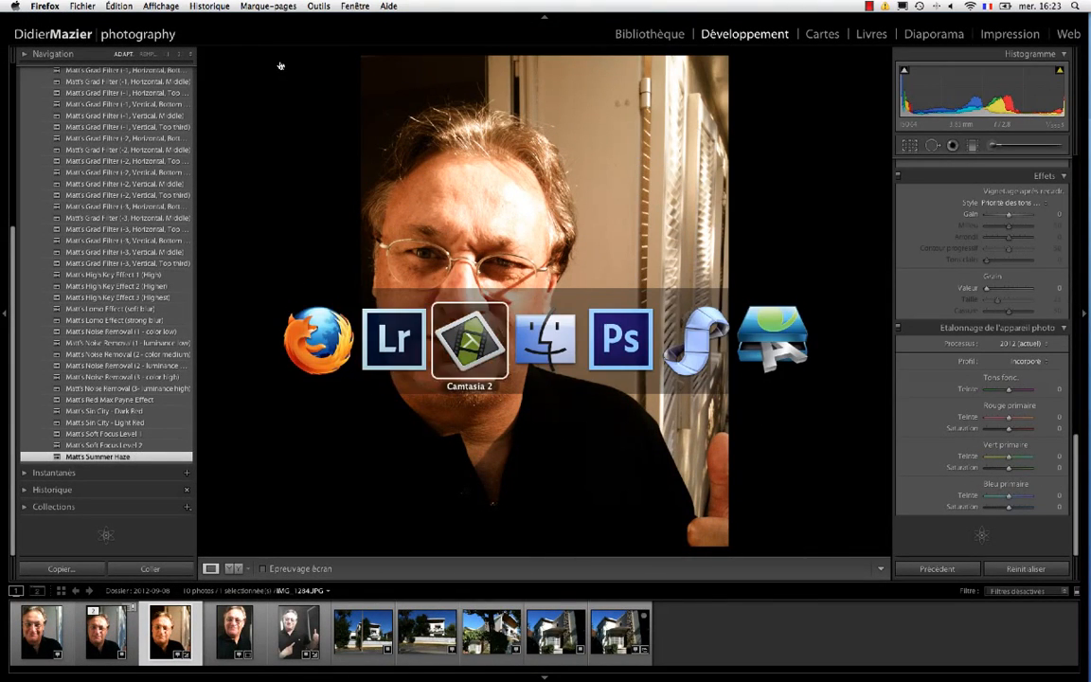
left_click(45, 8)
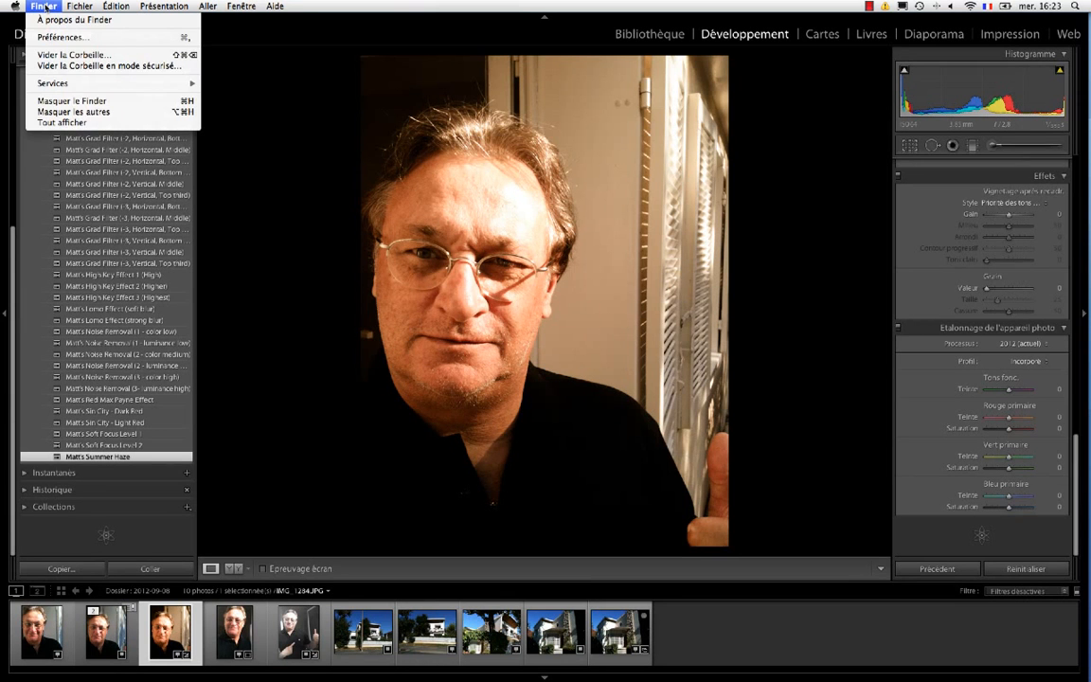
left_click(72, 110)
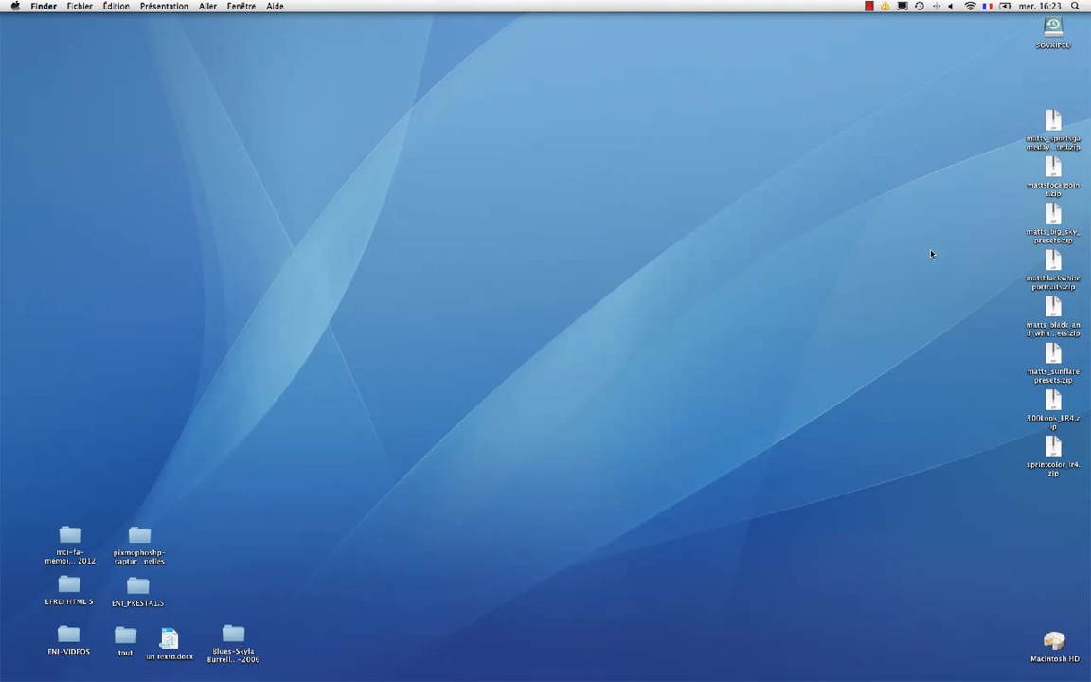
Select the eight downloaded preset ZIP archives on the desktop and extract them into folders.
left_click_drag(1000, 114, 1051, 450)
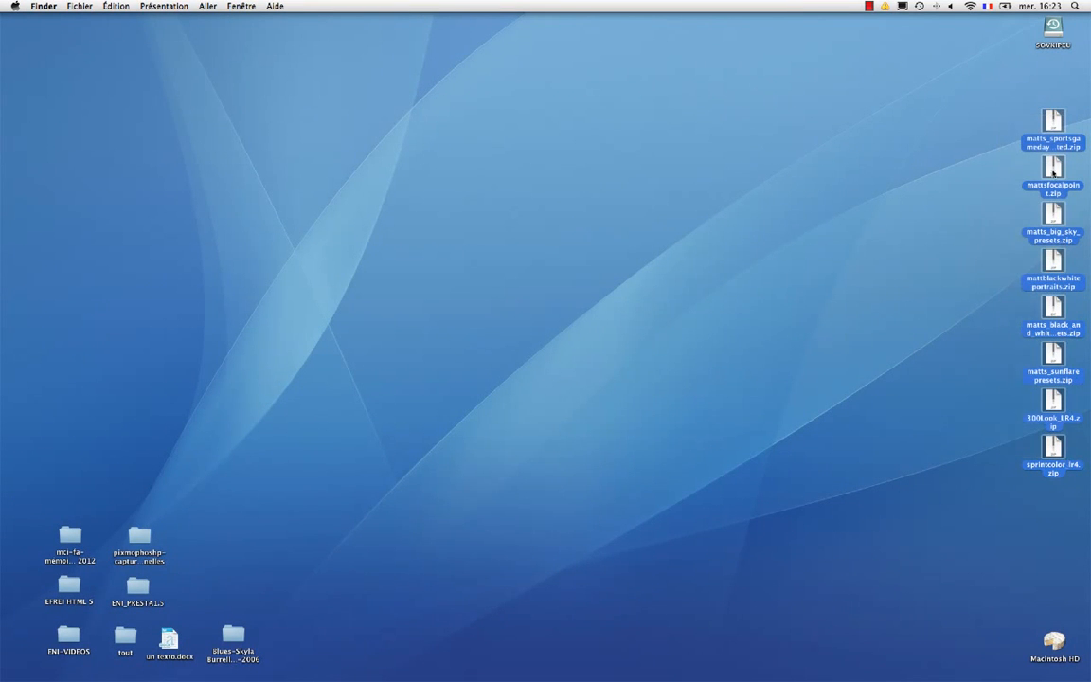
right_click(1053, 124)
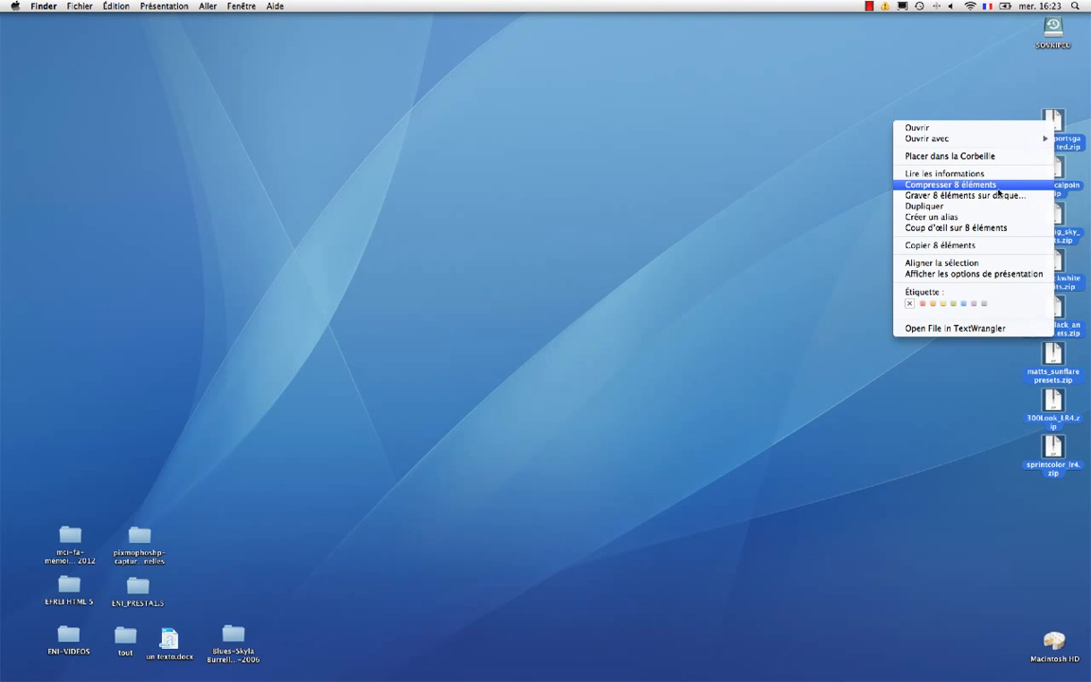
left_click(997, 187)
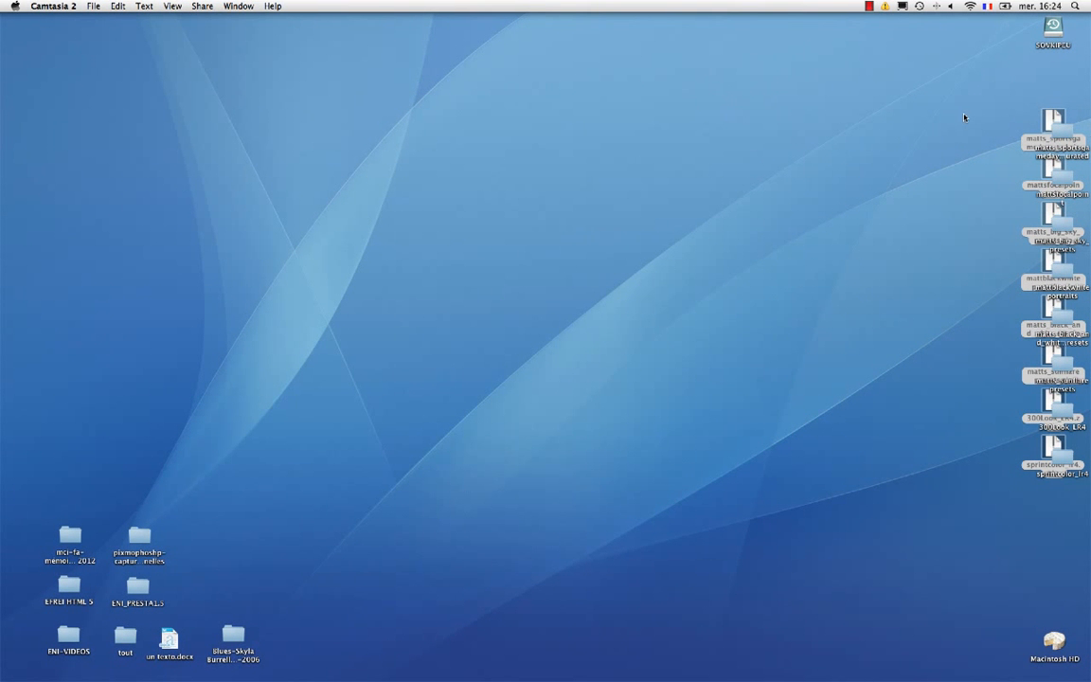
left_click(1035, 130)
double_click(1063, 134)
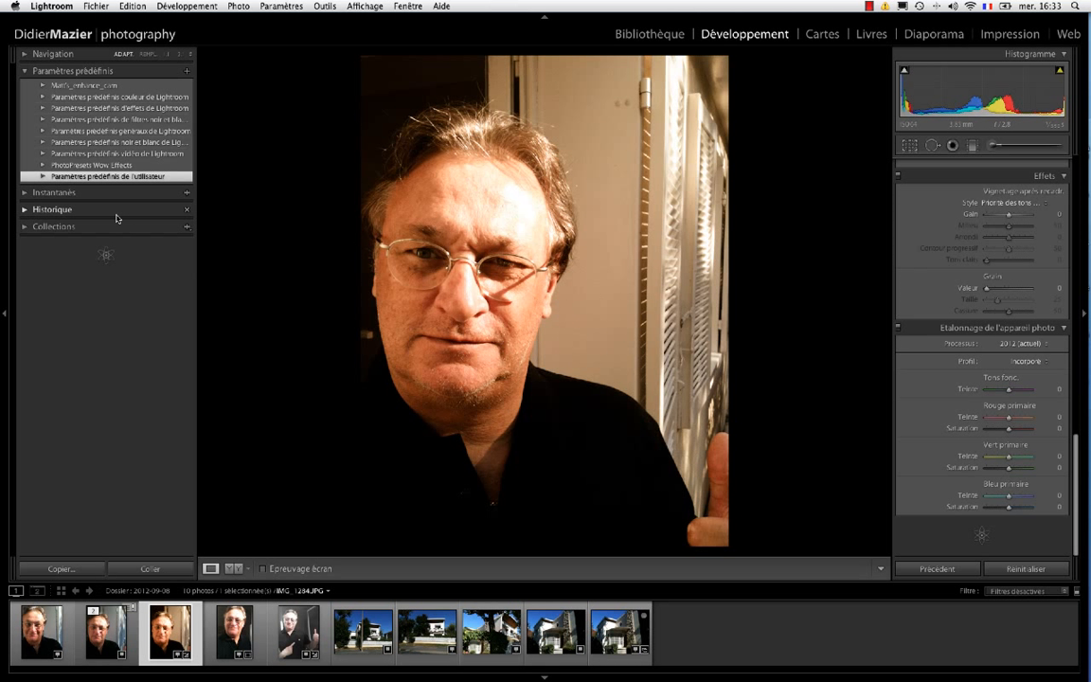
In Lightroom, import the four Black & White presets from the desktop's mattblackwhiteportraits folder into the user presets.
right_click(61, 179)
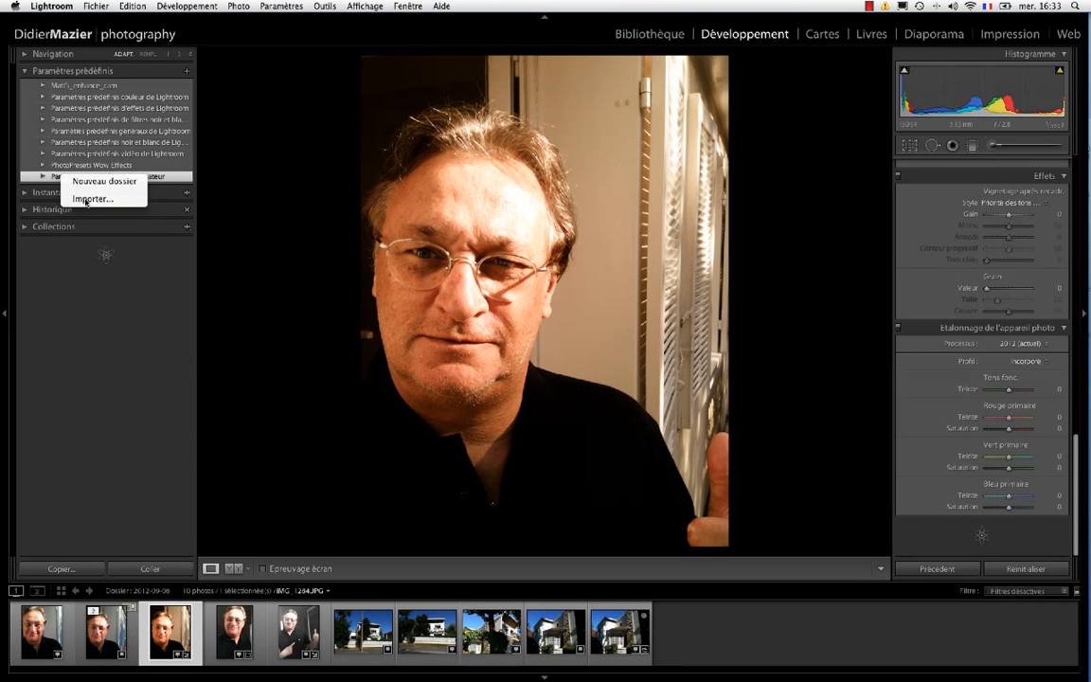
left_click(82, 199)
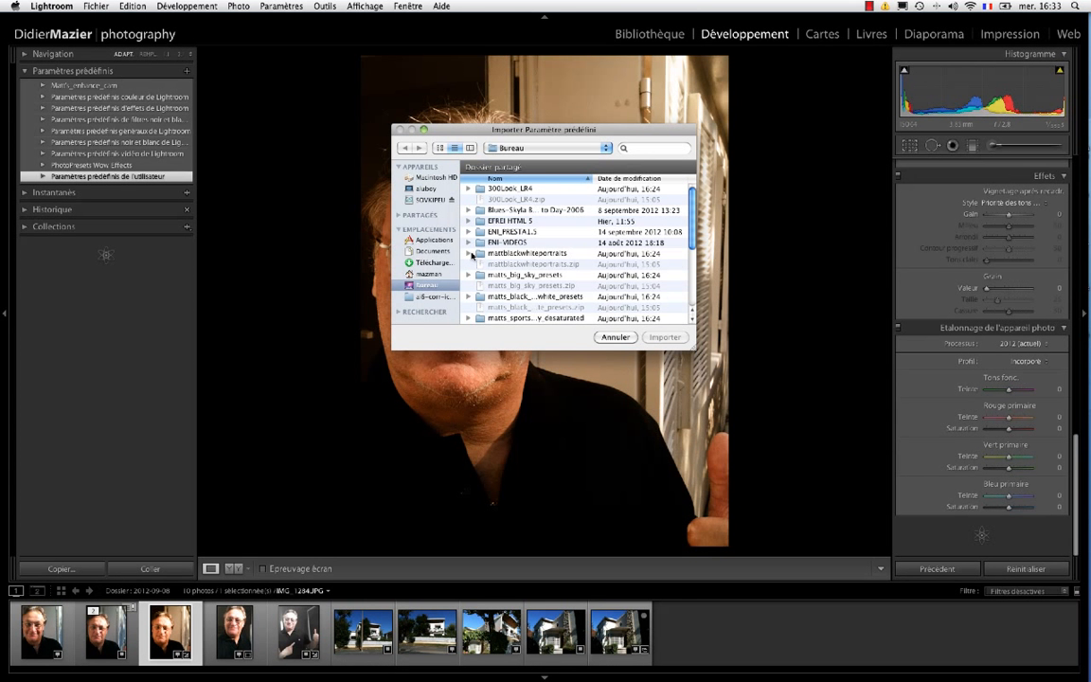
left_click(493, 253)
left_click(467, 253)
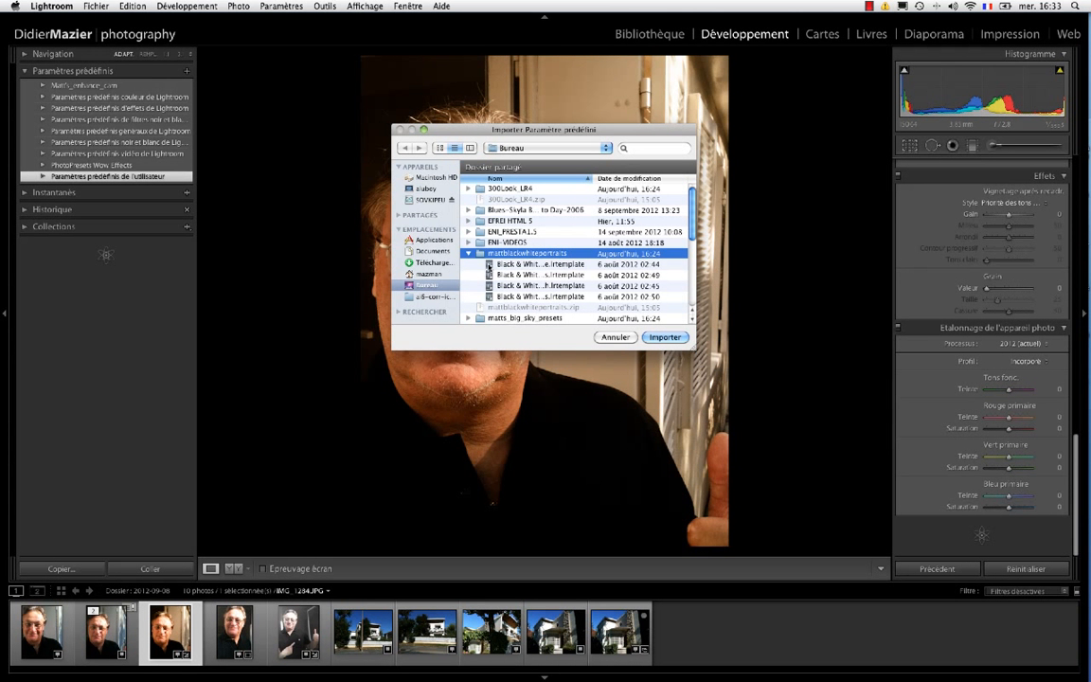
left_click_drag(460, 268, 523, 299)
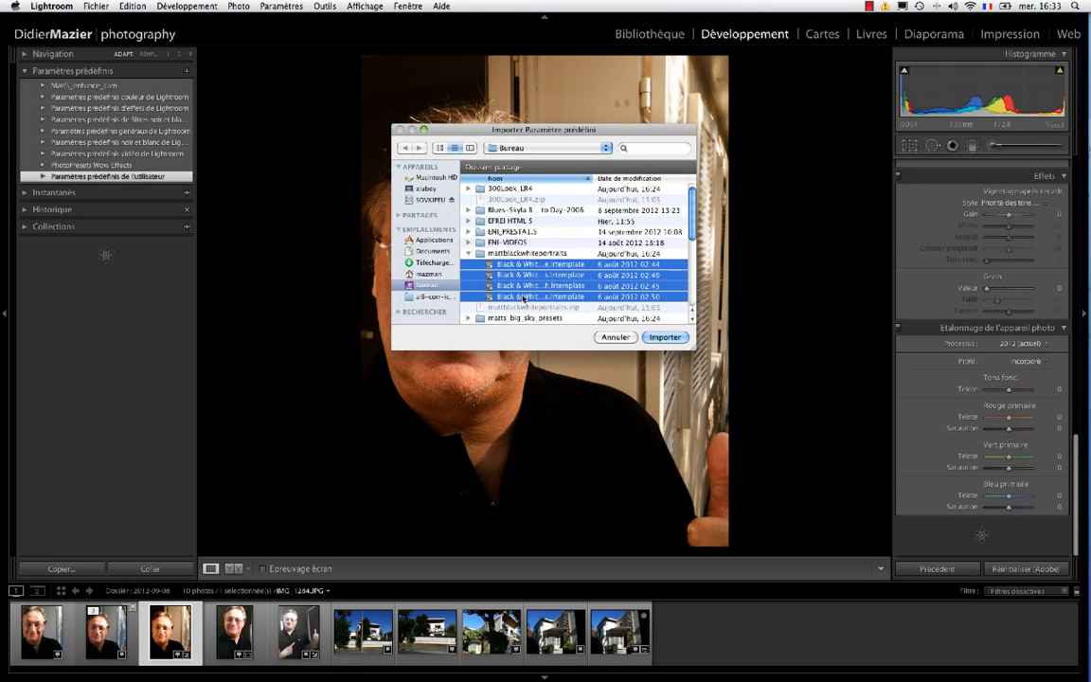
left_click(664, 337)
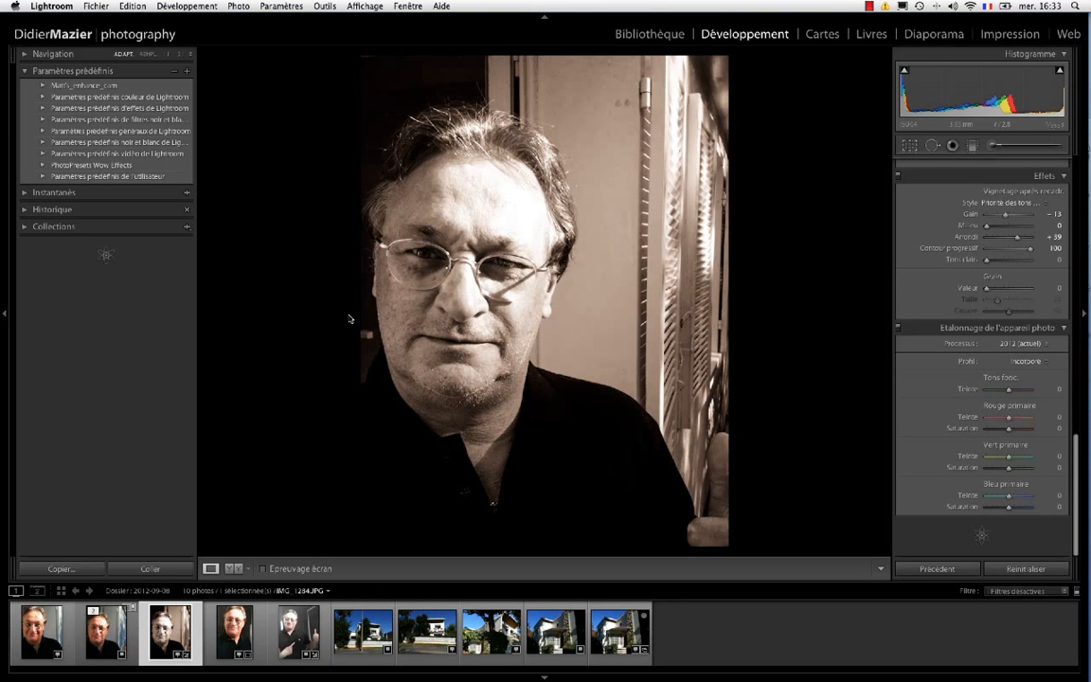
Expand the user presets and try Black & White Portraits All Purpose, Indoors, On the Beach and Outdoors in turn on the portrait.
left_click(42, 177)
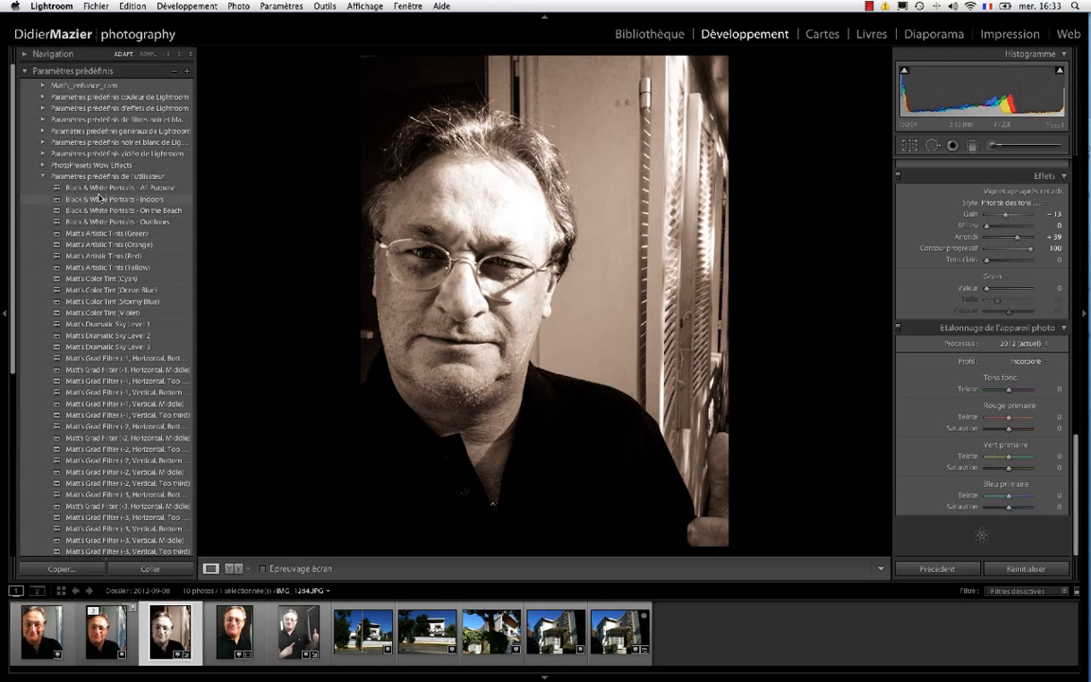
left_click(93, 187)
left_click(101, 200)
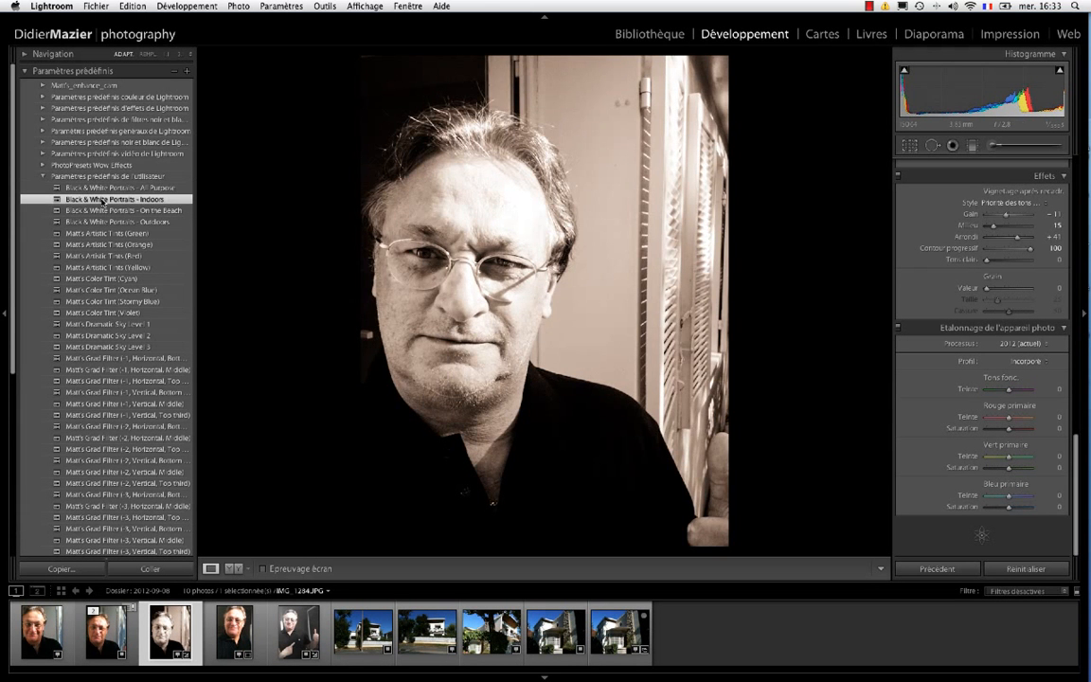
left_click(99, 211)
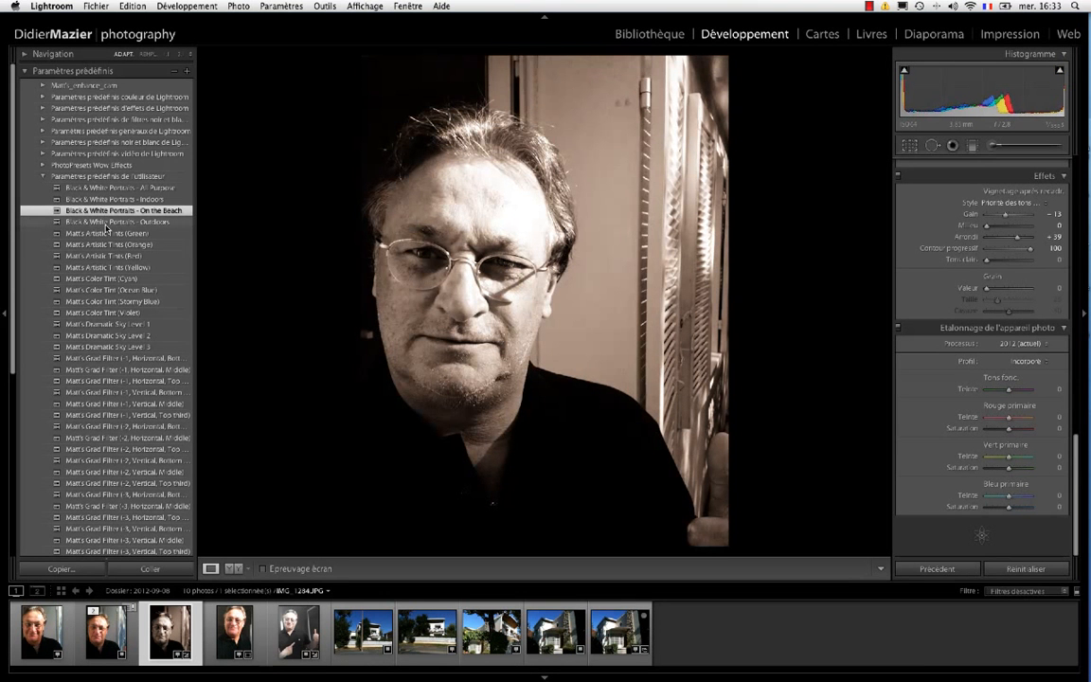
left_click(104, 222)
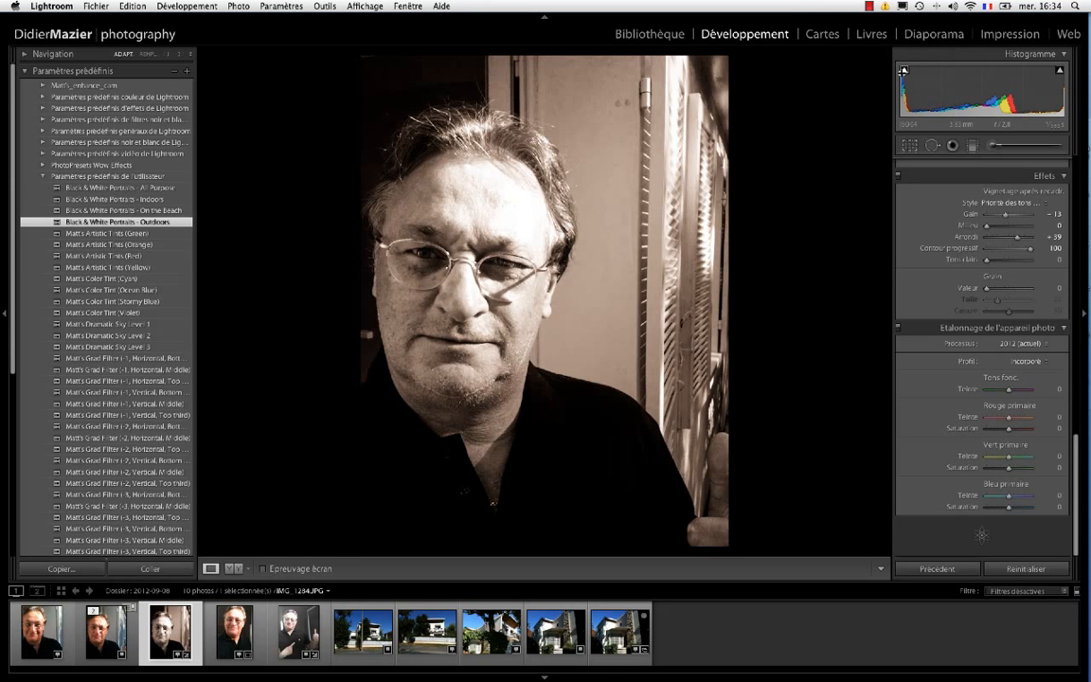
Check the portrait's shadow clipping and reset its develop settings to the original image.
left_click(903, 70)
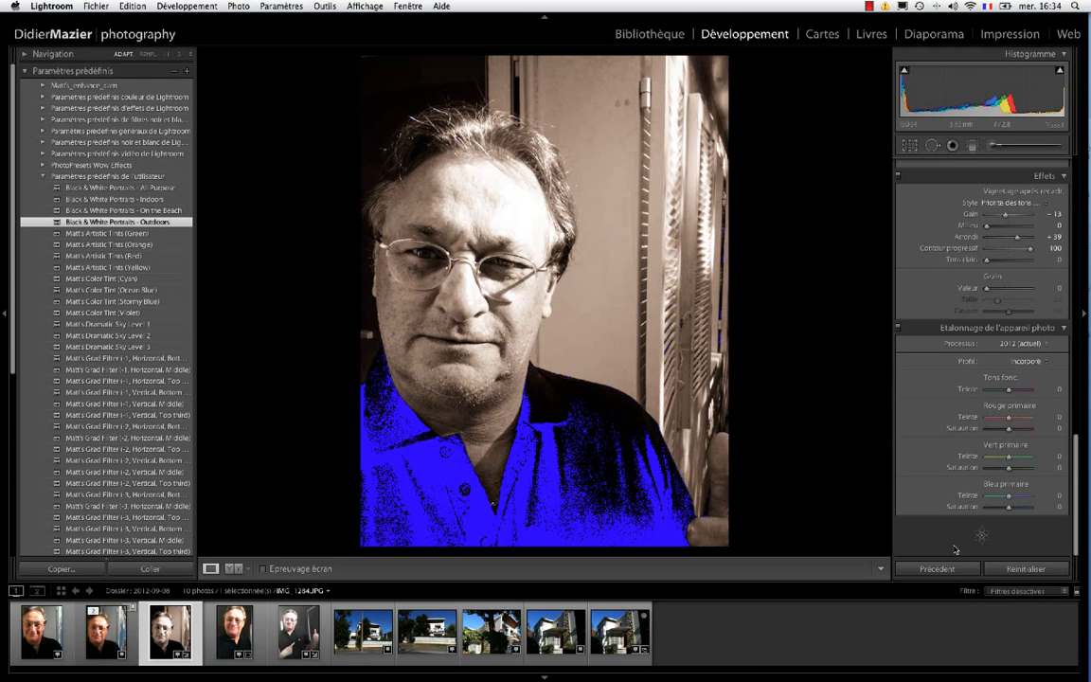
left_click(1025, 568)
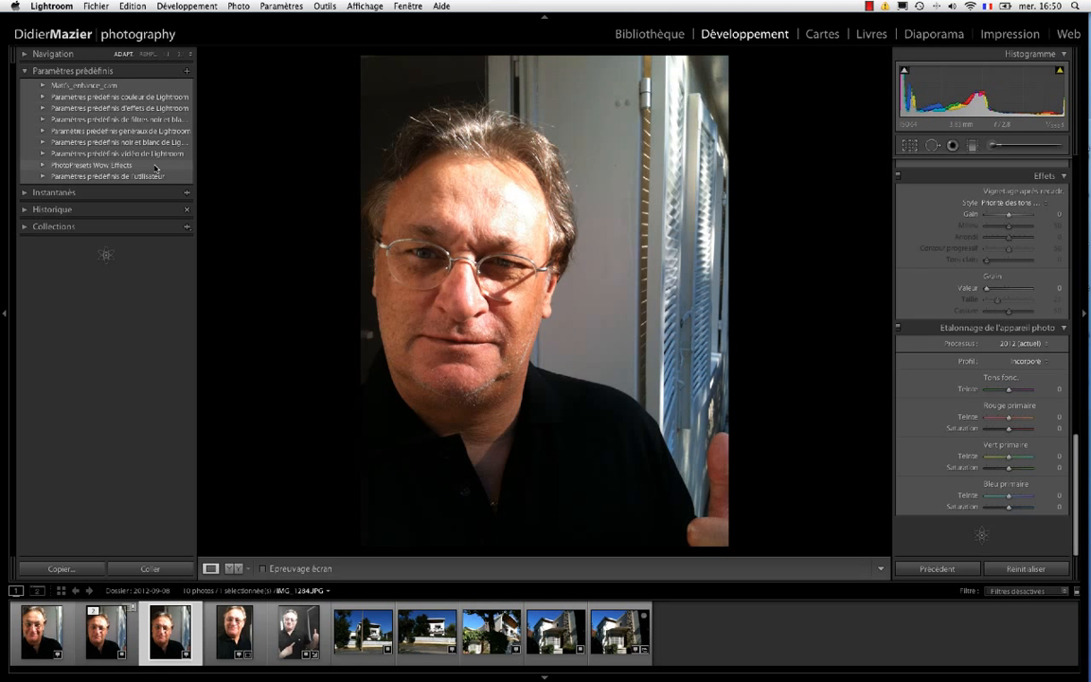
Create a new develop preset folder named "Matt K".
left_click(43, 177)
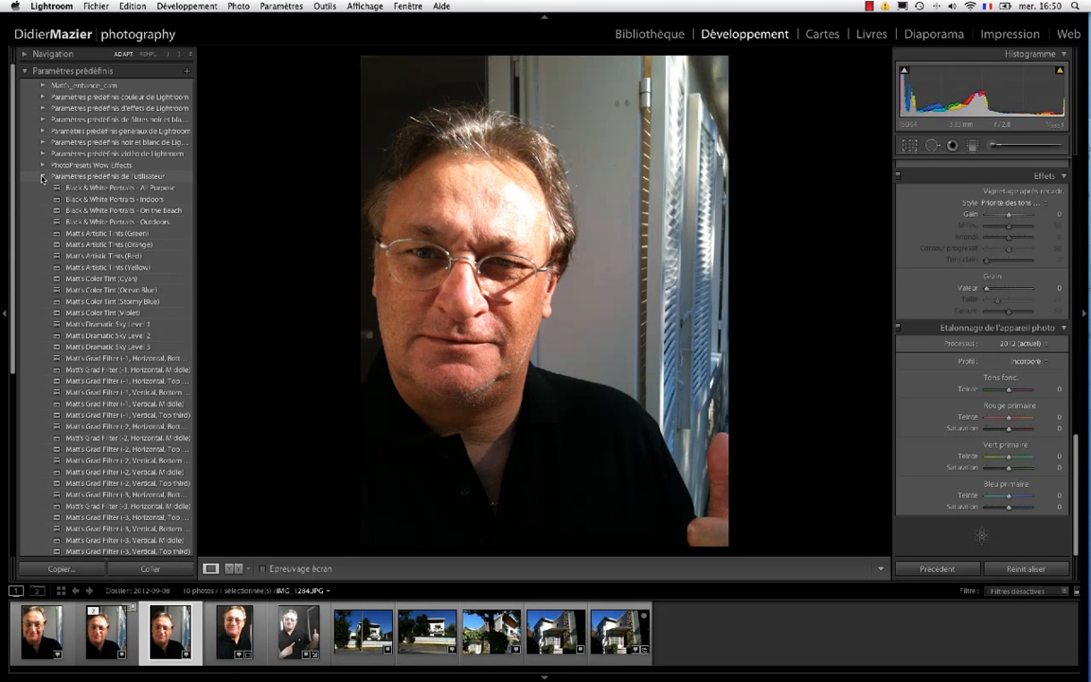
left_click(43, 176)
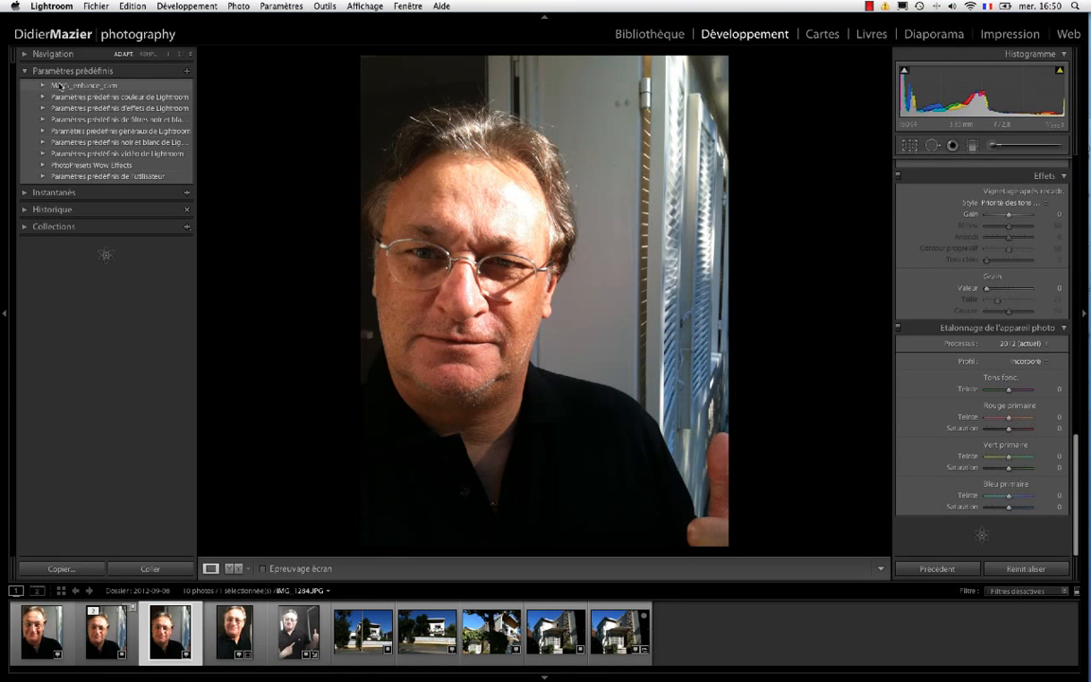
right_click(150, 88)
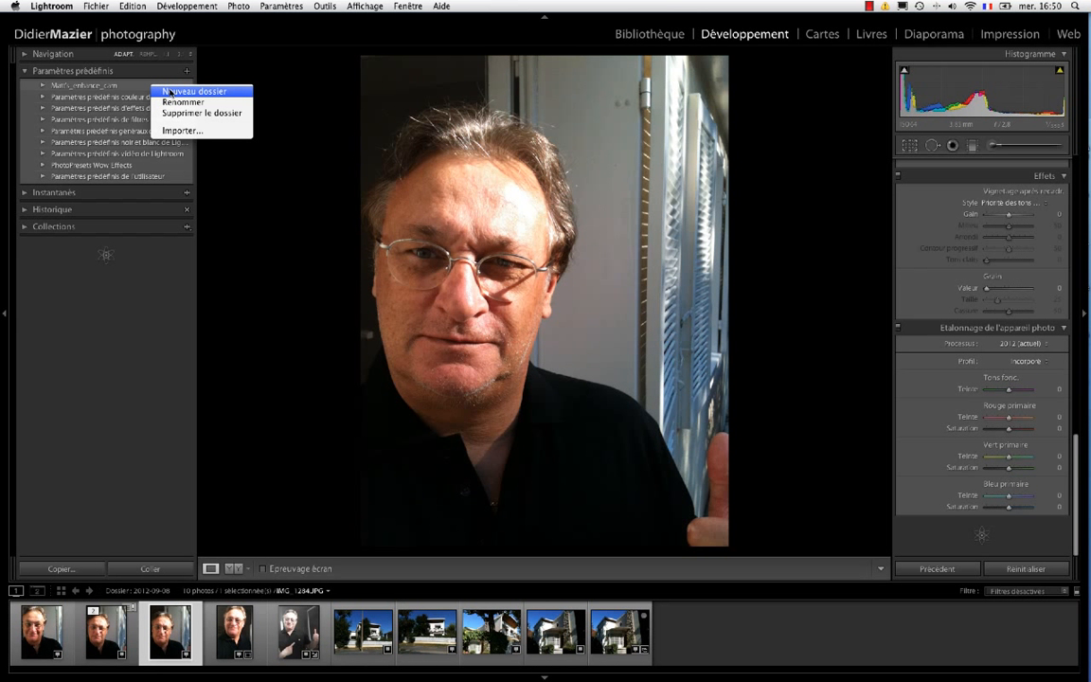
left_click(170, 91)
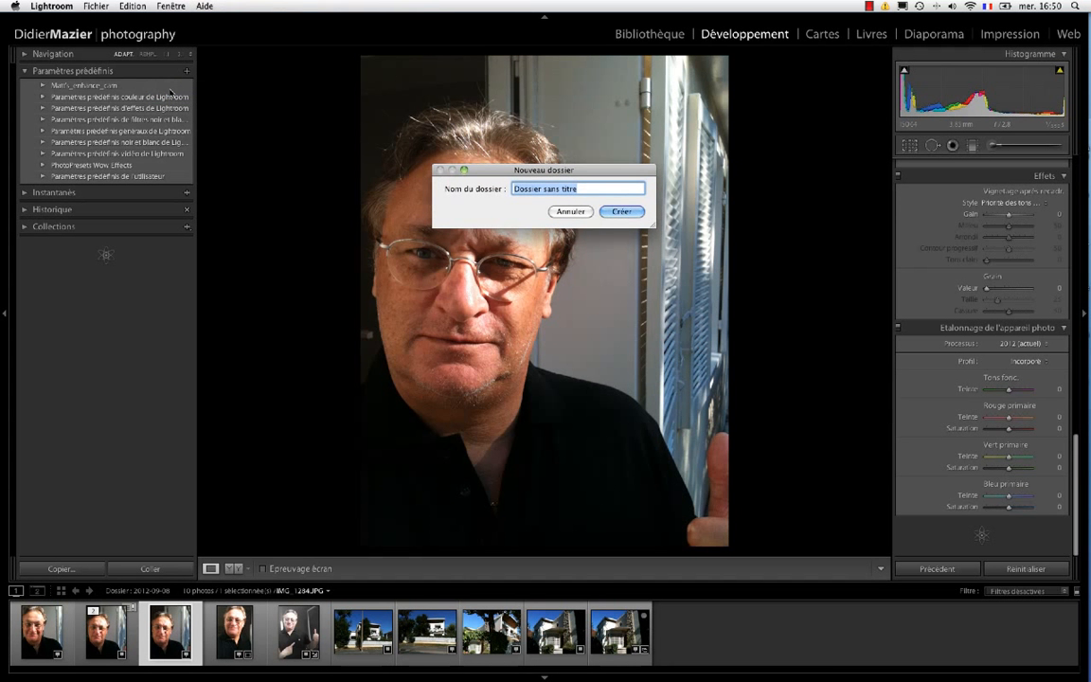
type("MAtt")
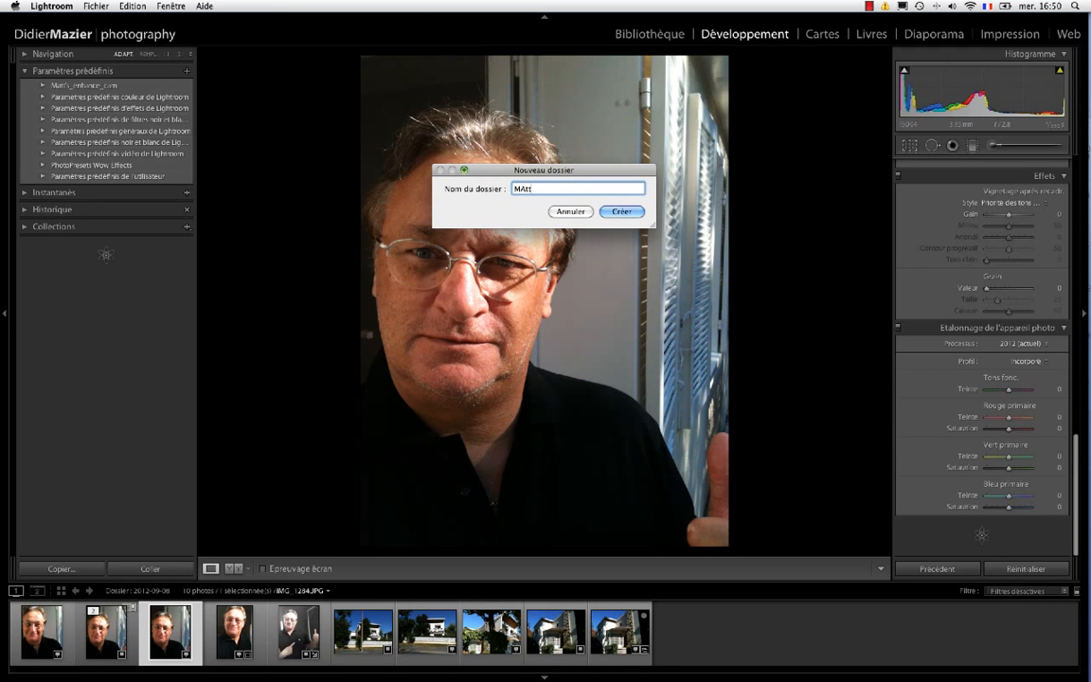
key("BackSpace")
key("BackSpace")
key("BackSpace")
type("att K")
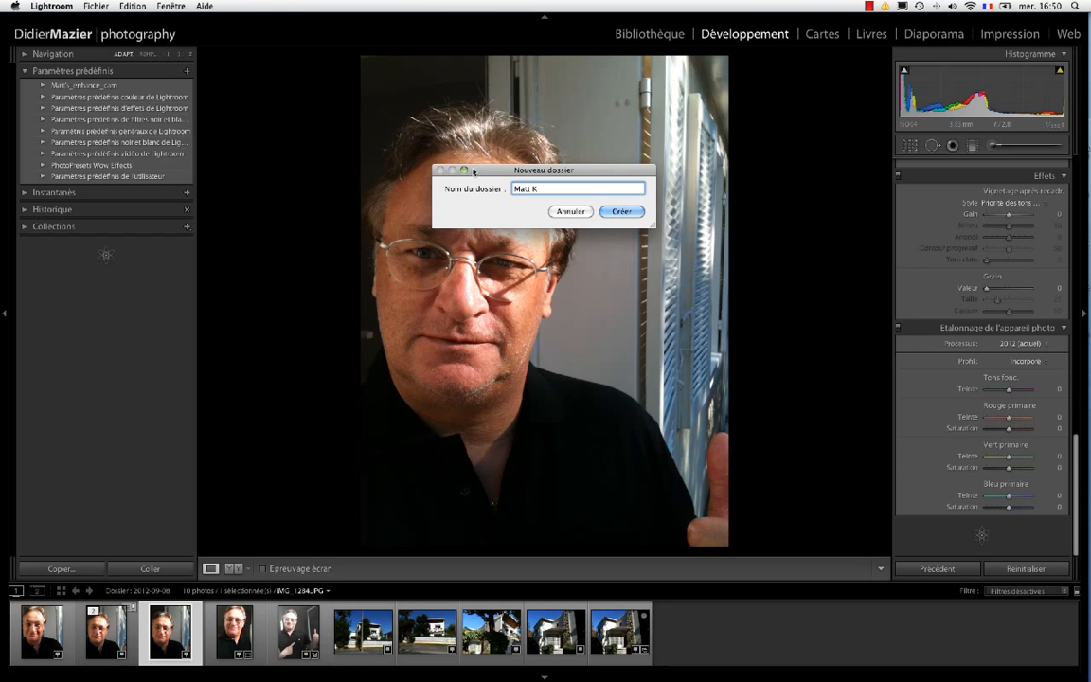
left_click(617, 211)
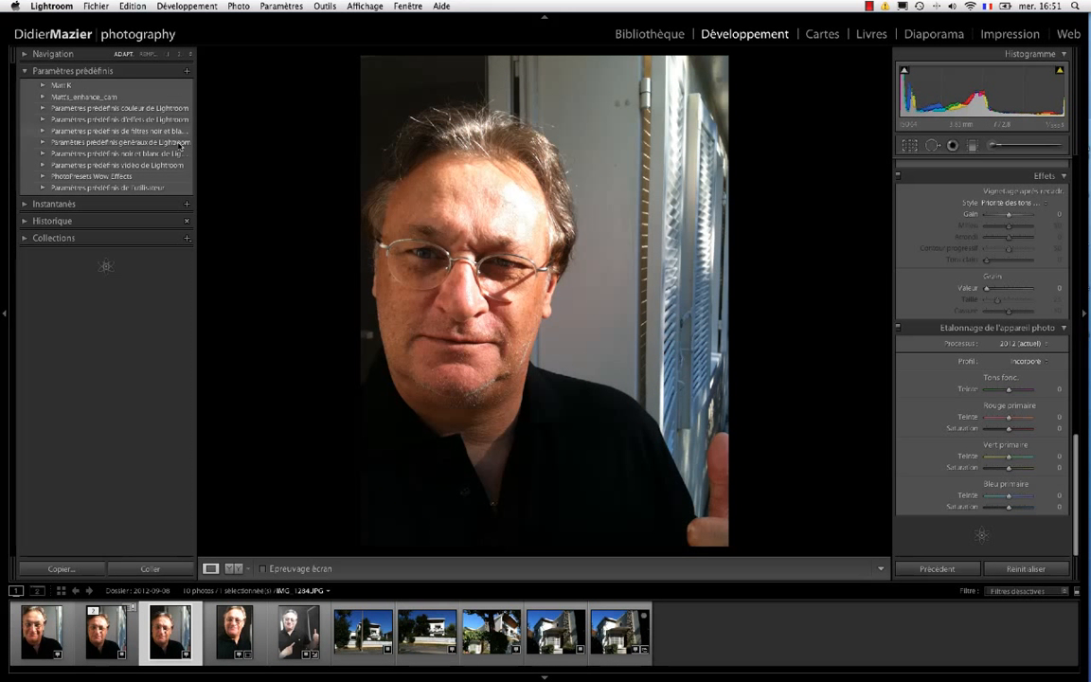
Apply Black & White Portraits - All Purpose to the portrait and move all four Black & White Portraits presets into the Matt K folder.
left_click(42, 85)
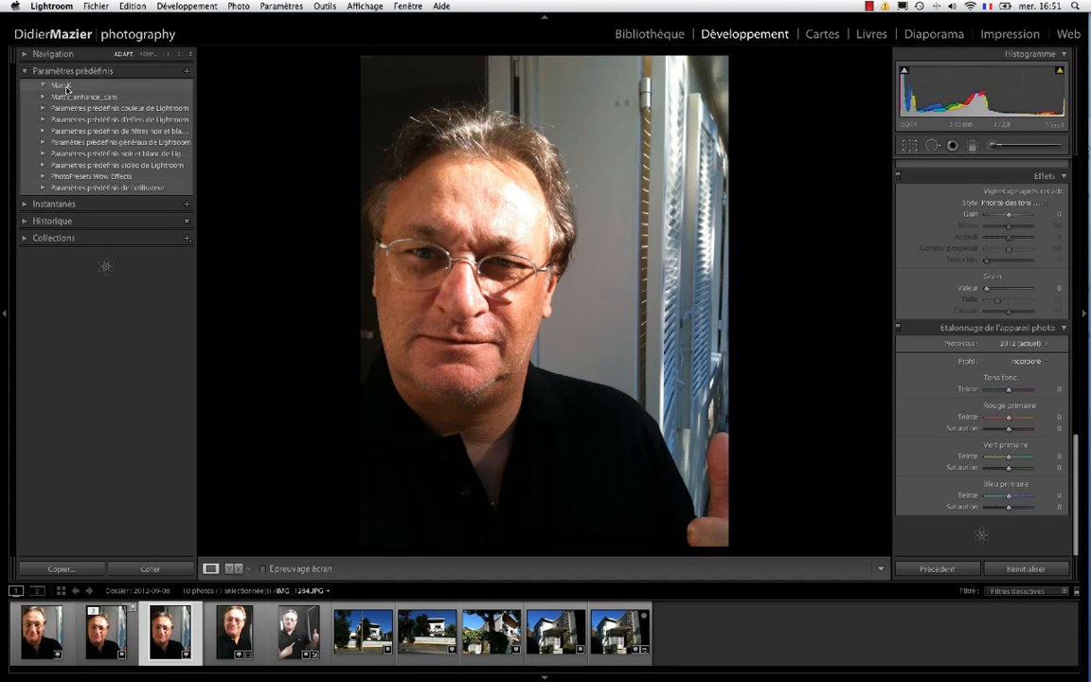
left_click(43, 188)
left_click(64, 200)
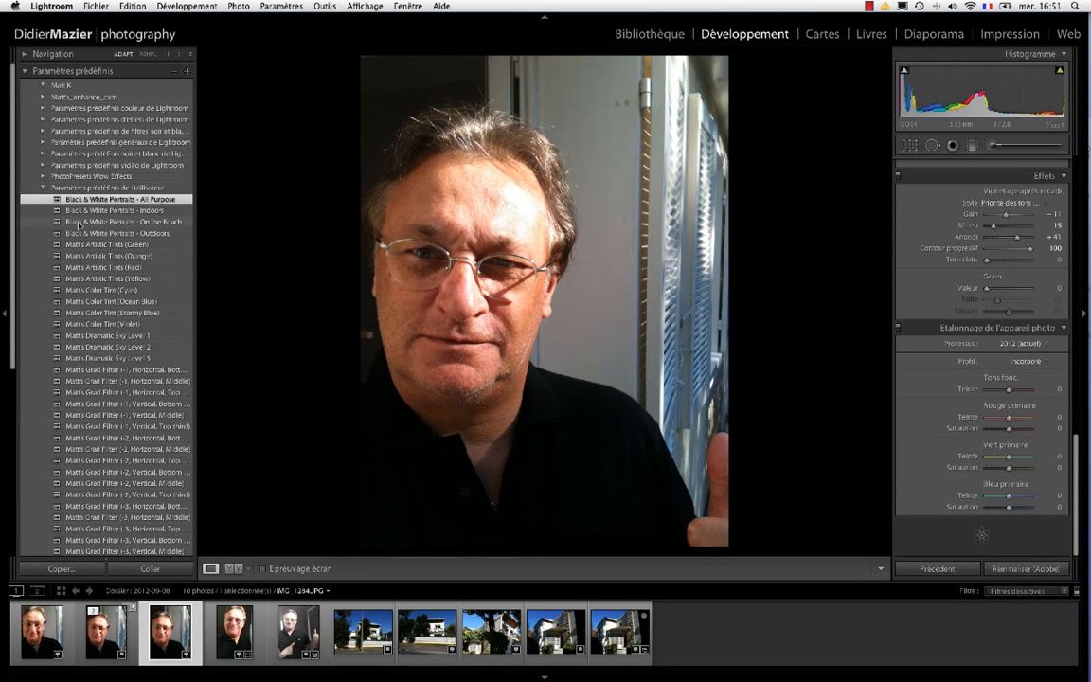
left_click_drag(86, 199, 67, 86)
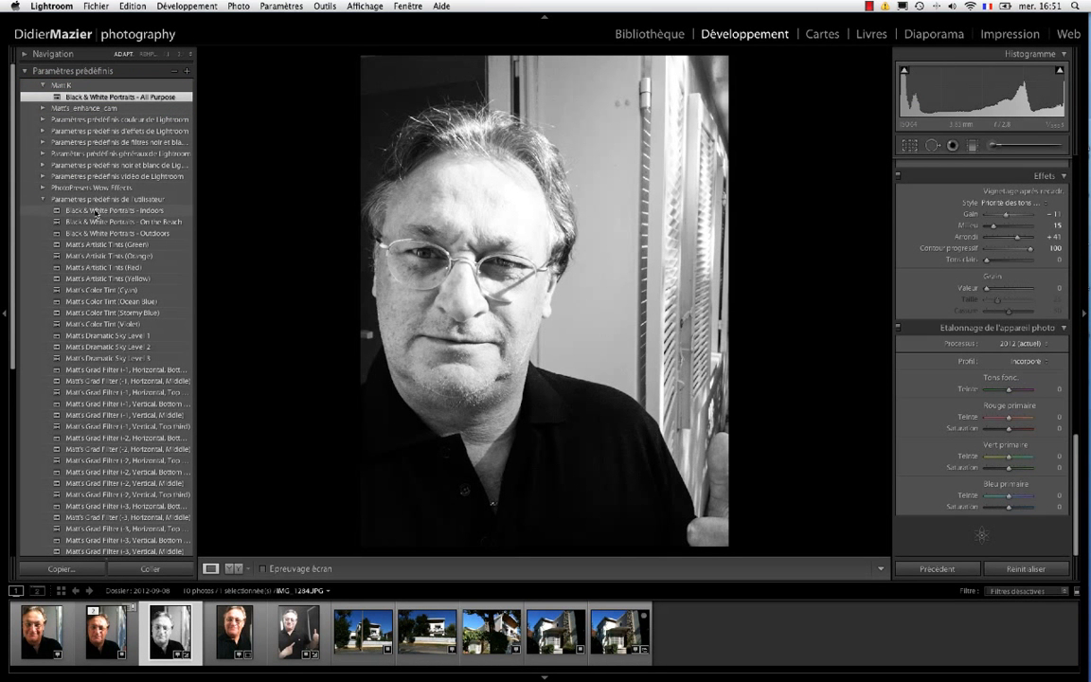
left_click_drag(94, 212, 81, 93)
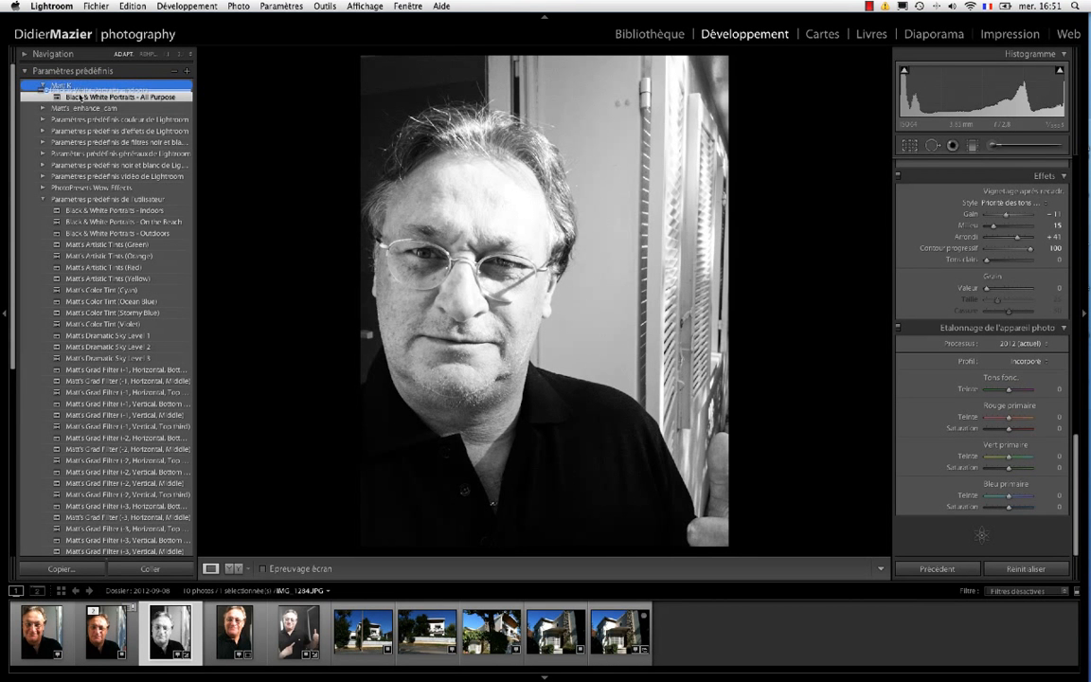
left_click_drag(104, 212, 88, 94)
left_click_drag(110, 236, 110, 117)
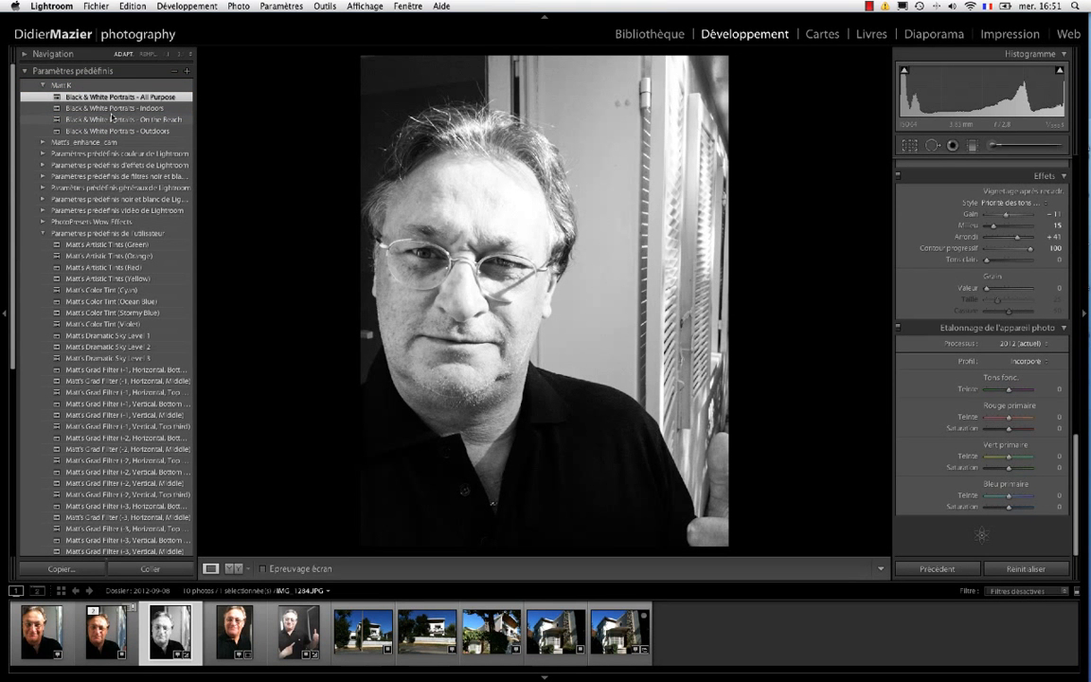
left_click(48, 85)
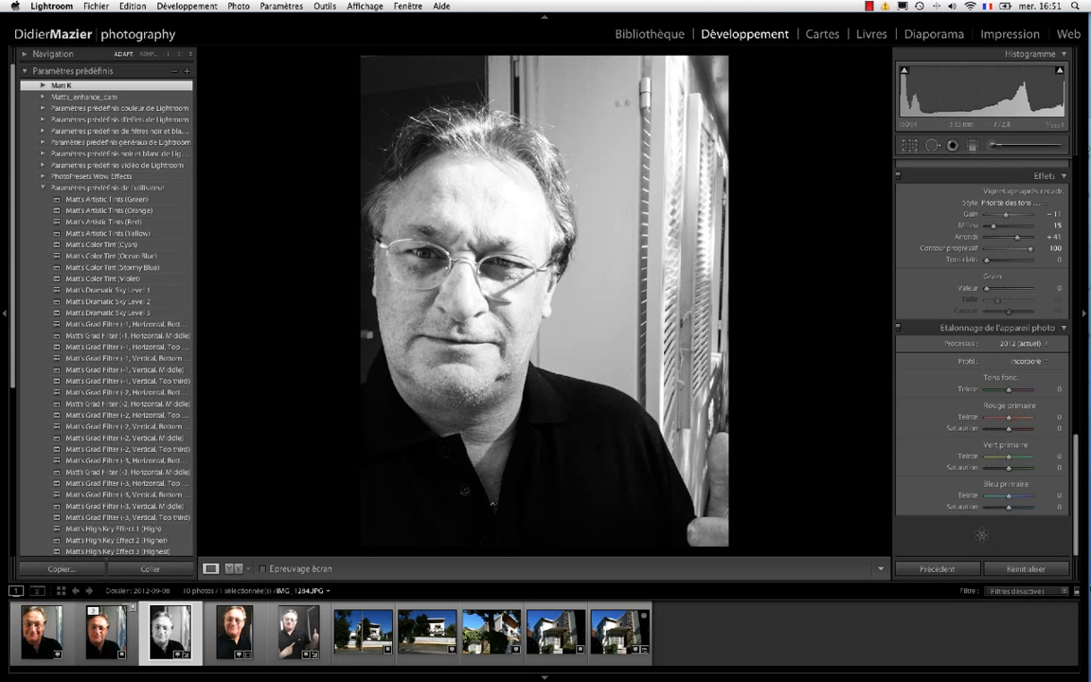